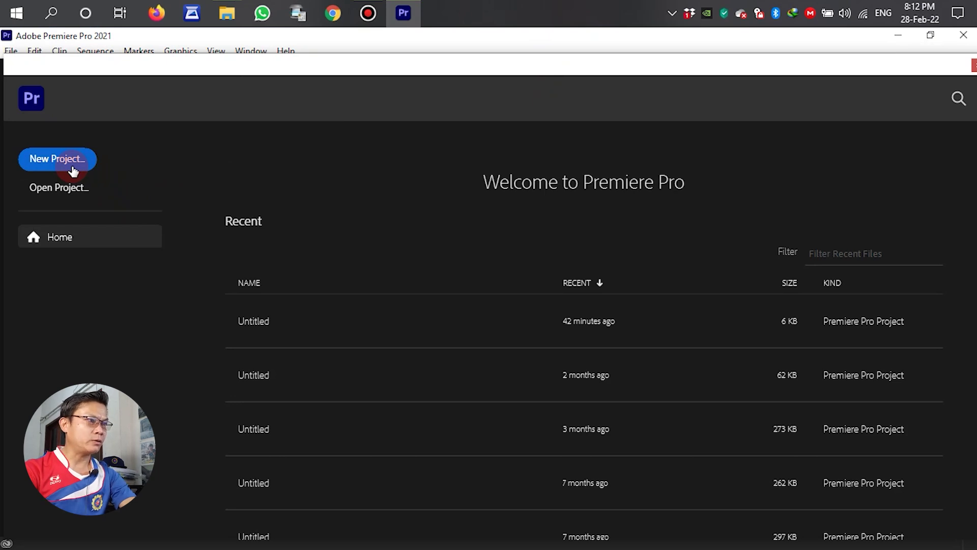
- Create a new project named Untitled in the Desktop's New folder, replacing the existing project of that name
click(72, 171)
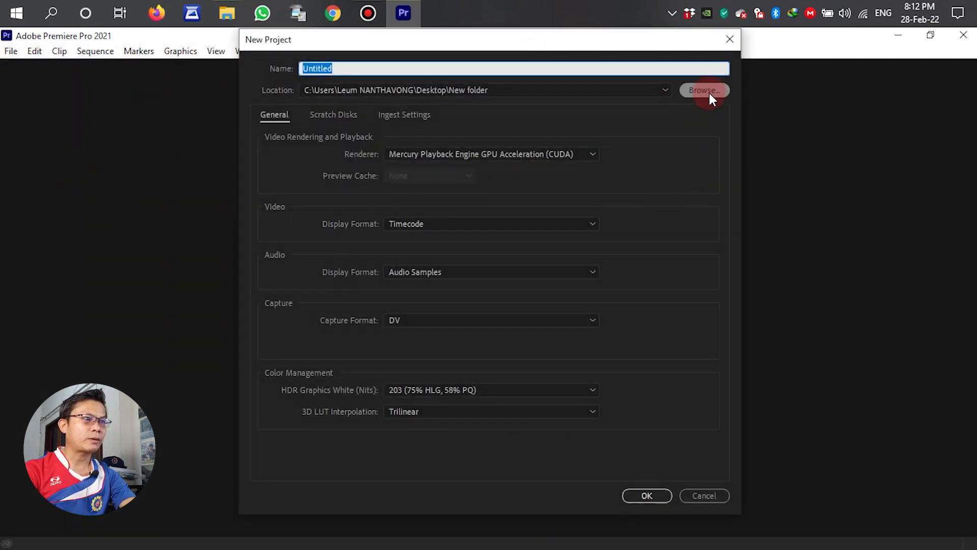
click(709, 90)
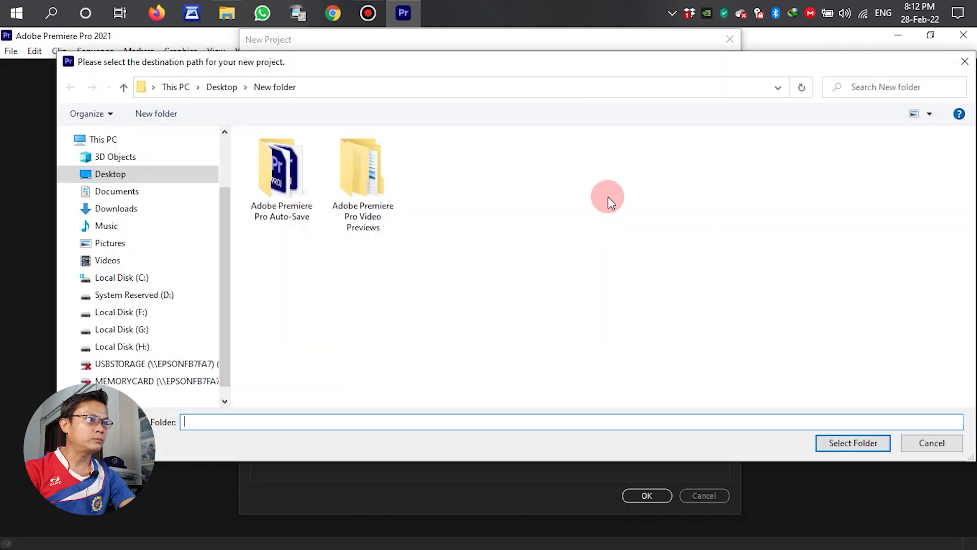
click(158, 178)
click(298, 168)
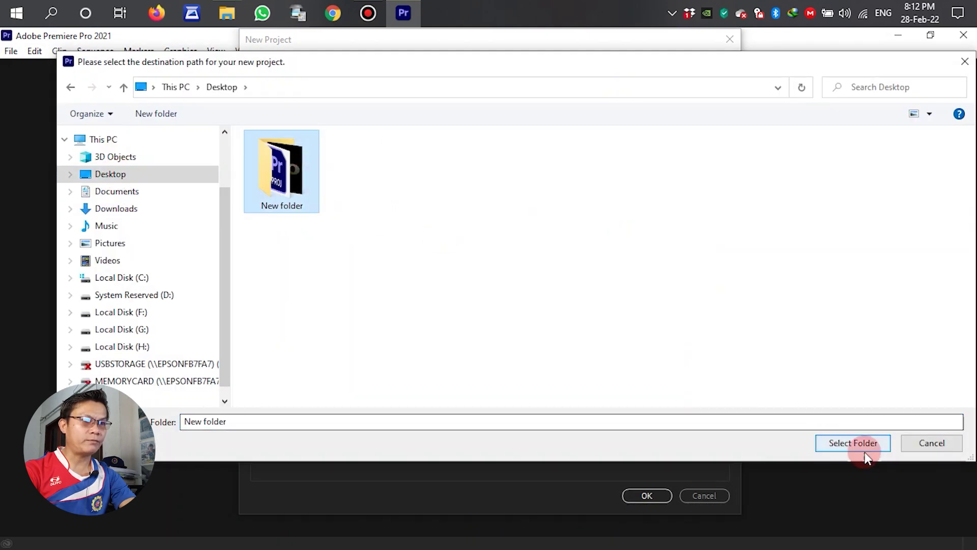
click(860, 444)
click(647, 496)
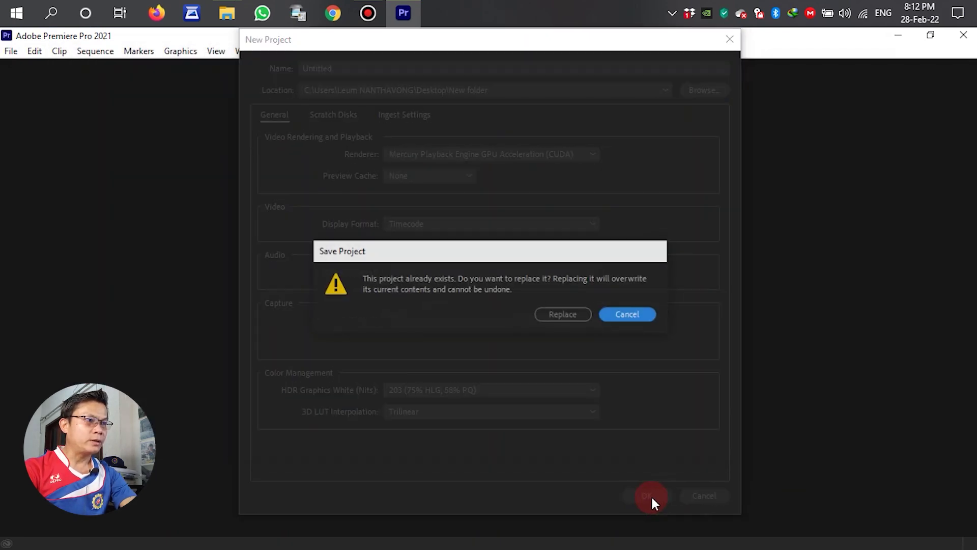
click(550, 316)
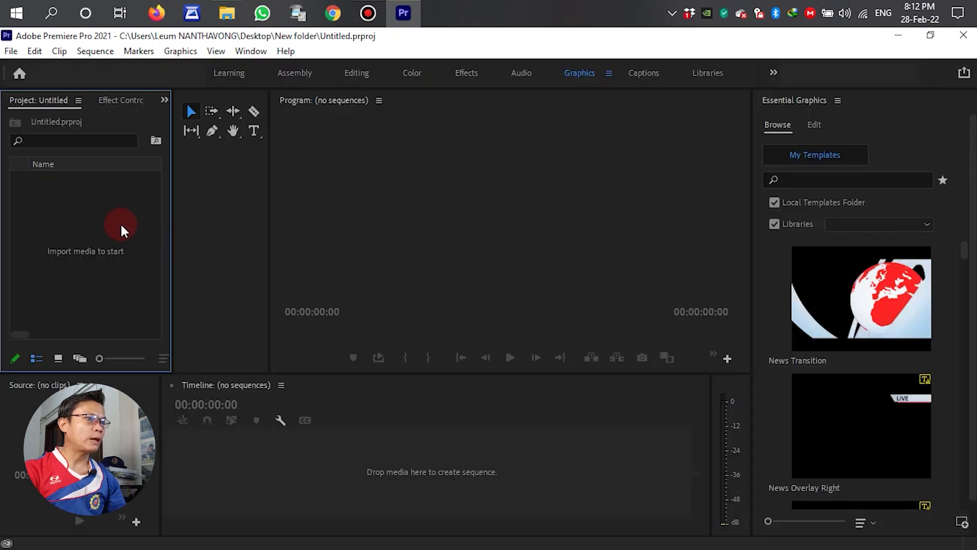
- Switch to the Editing workspace and create a sequence named Sequence 01 with the AVCHD 1080p30 preset
click(356, 73)
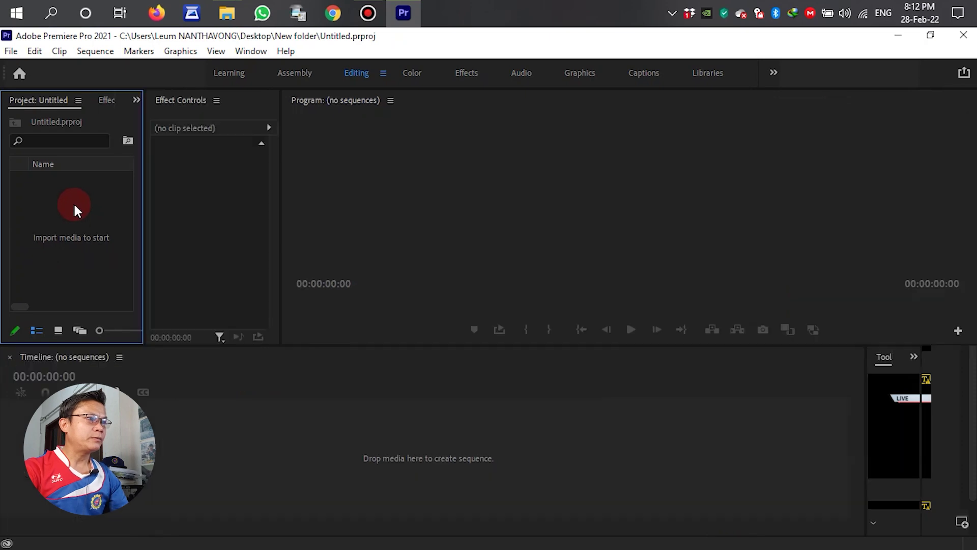
right_click(69, 201)
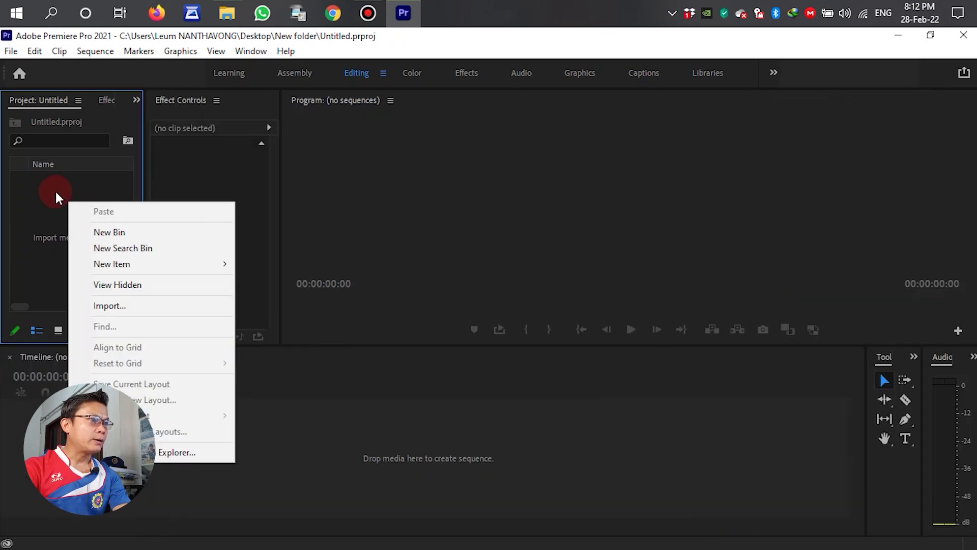
click(51, 185)
right_click(51, 185)
mouse_move(97, 245)
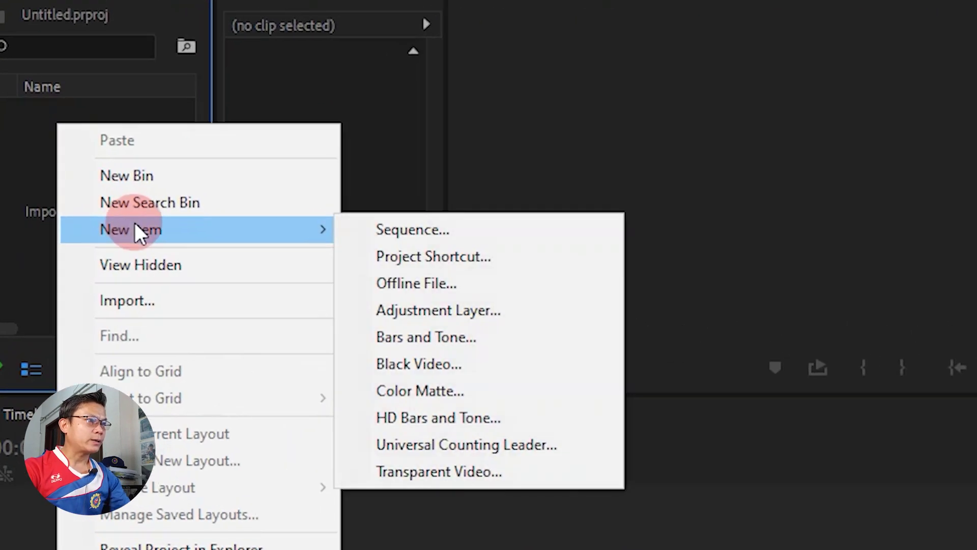
click(420, 232)
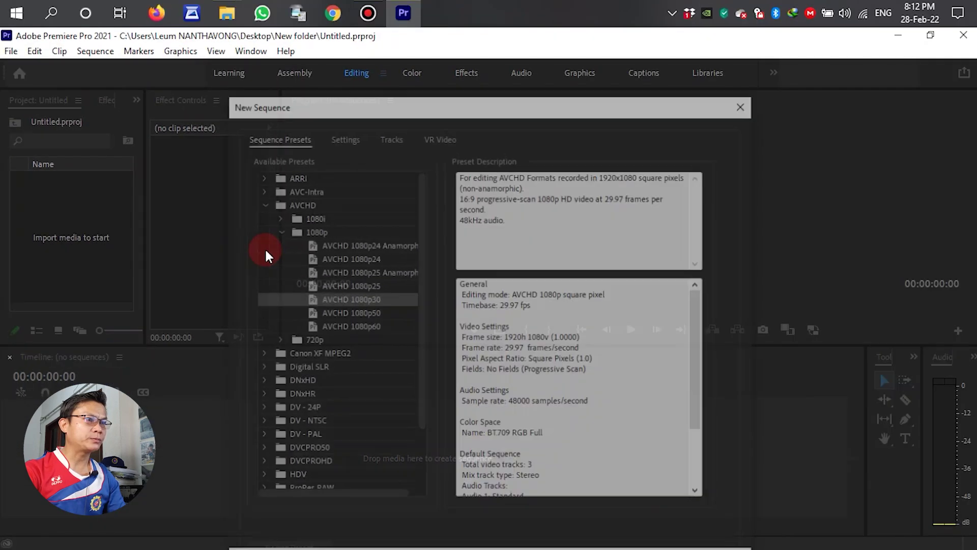
drag(490, 109, 515, 32)
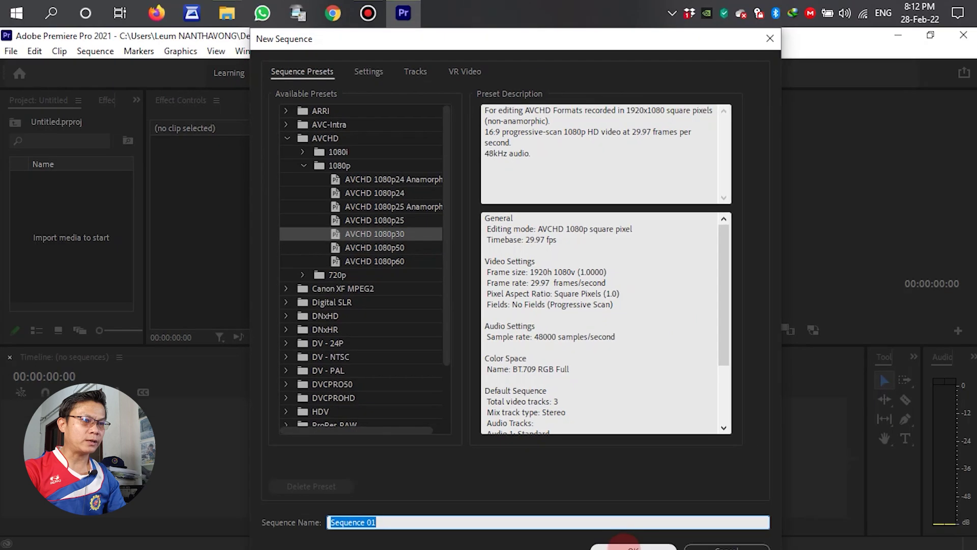
click(631, 548)
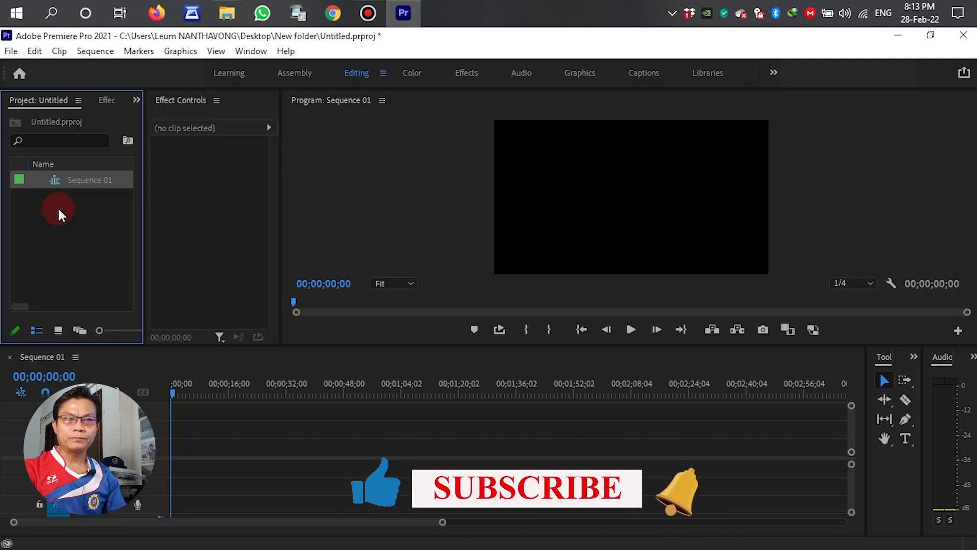
- Create a new bin named Video in the project
right_click(42, 233)
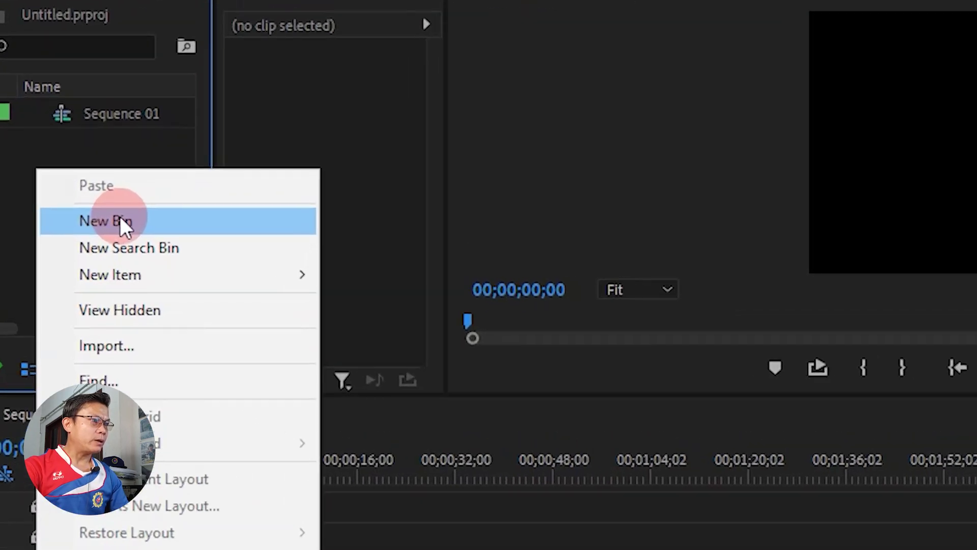
click(98, 235)
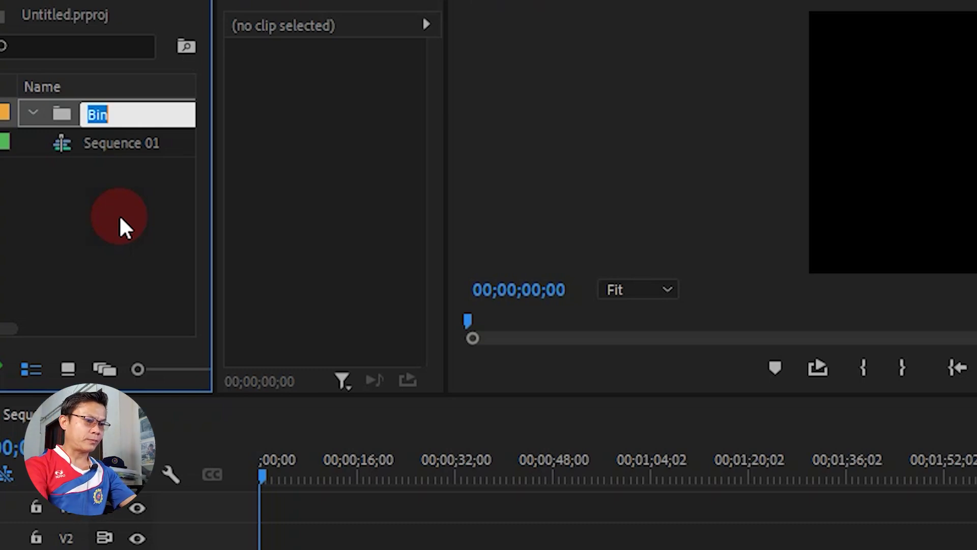
text(V)
key(BackSpace)
text(Video)
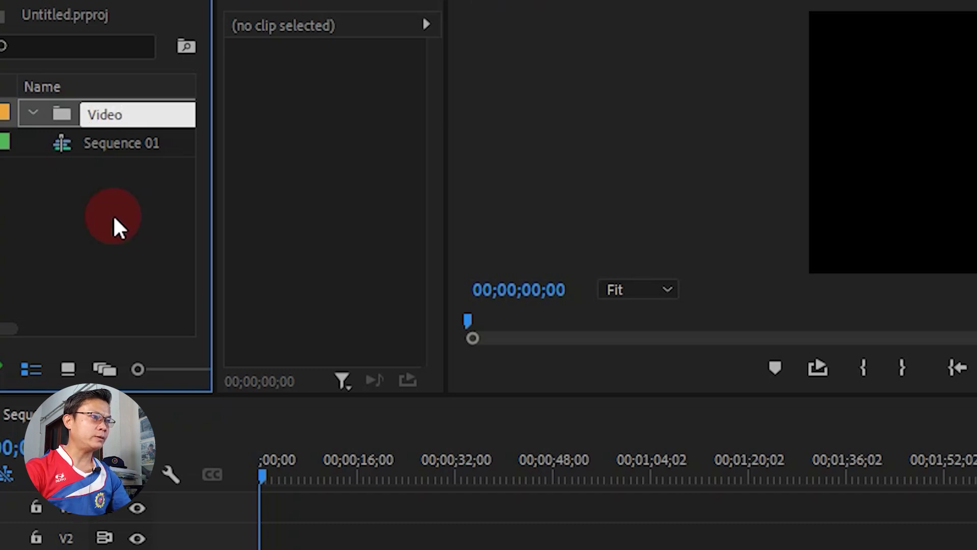
click(79, 279)
- Create a second bin named Seq, move Sequence 01 into it and collapse the bin
right_click(81, 273)
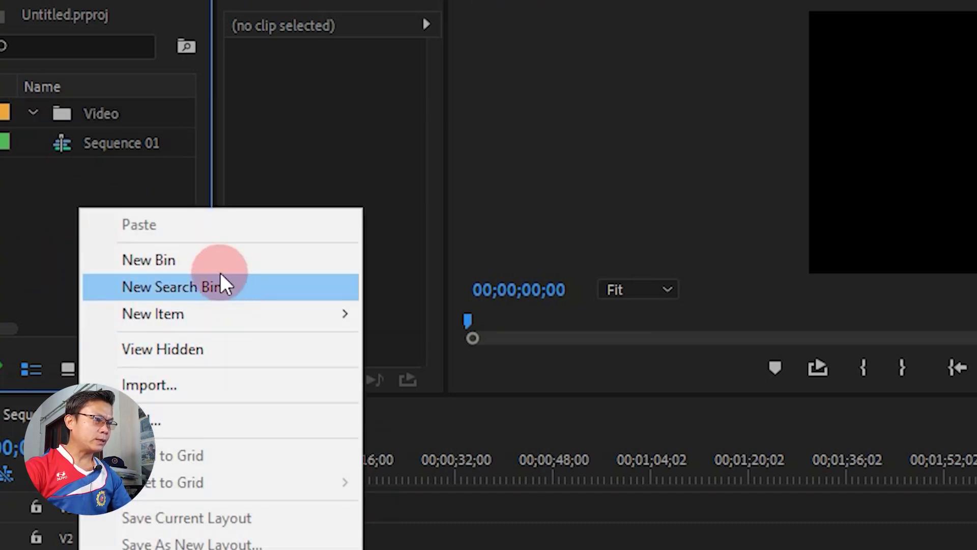
click(213, 254)
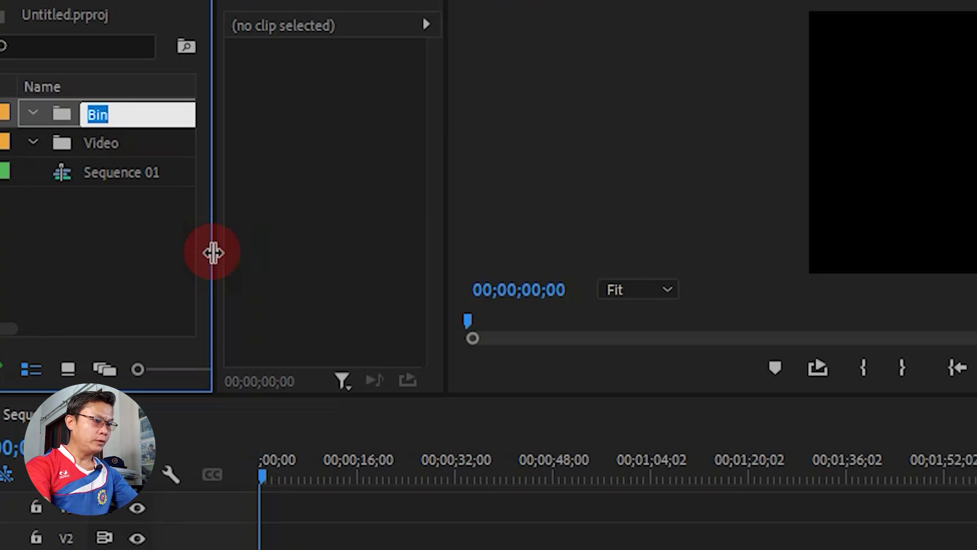
text(S)
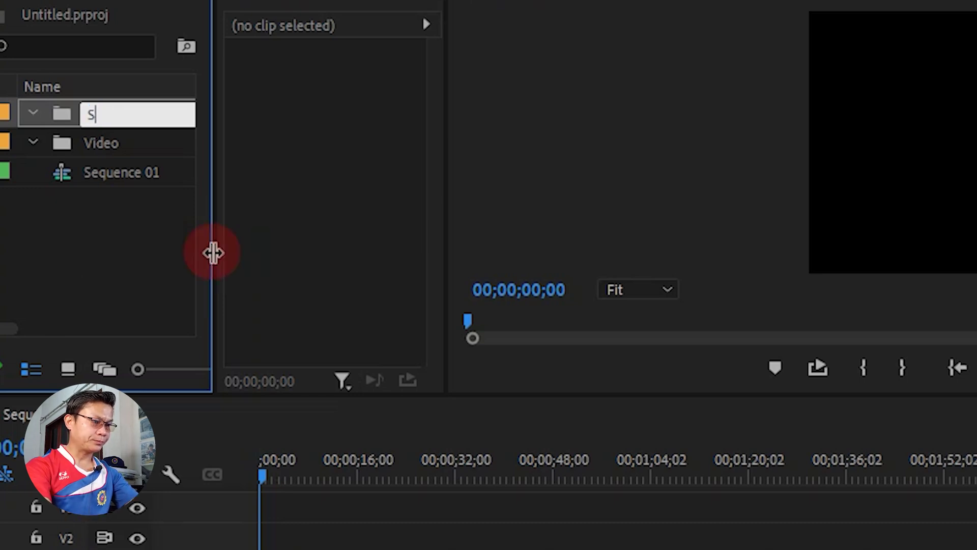
text(eq)
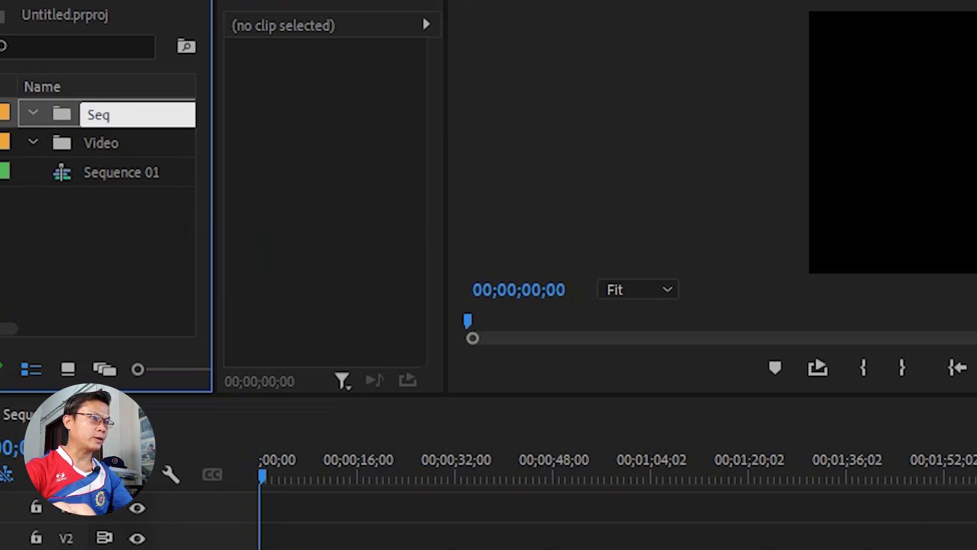
click(146, 234)
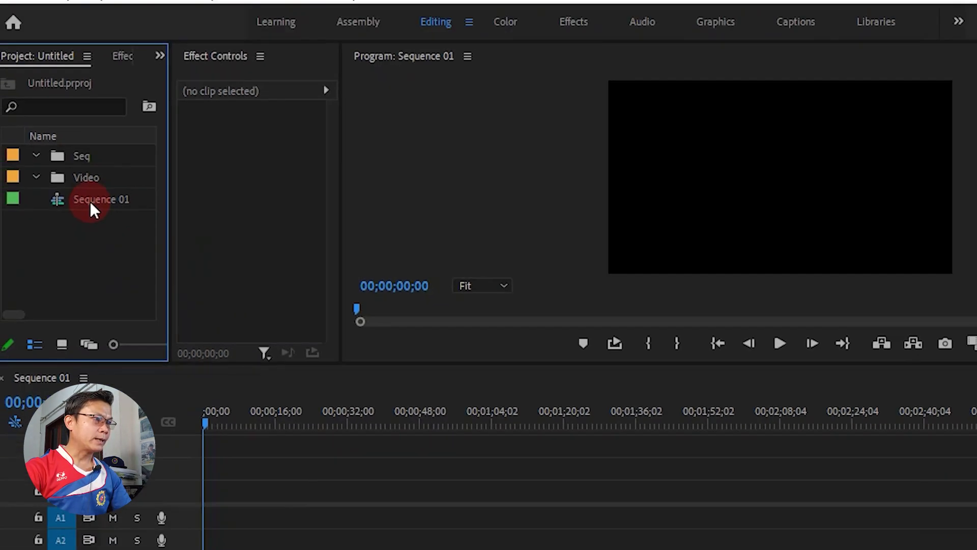
drag(94, 210, 91, 163)
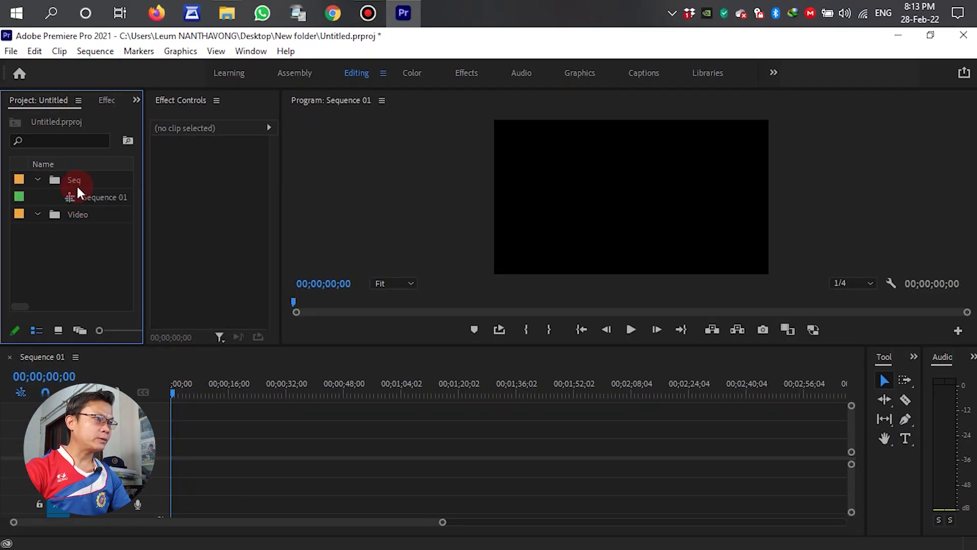
click(39, 179)
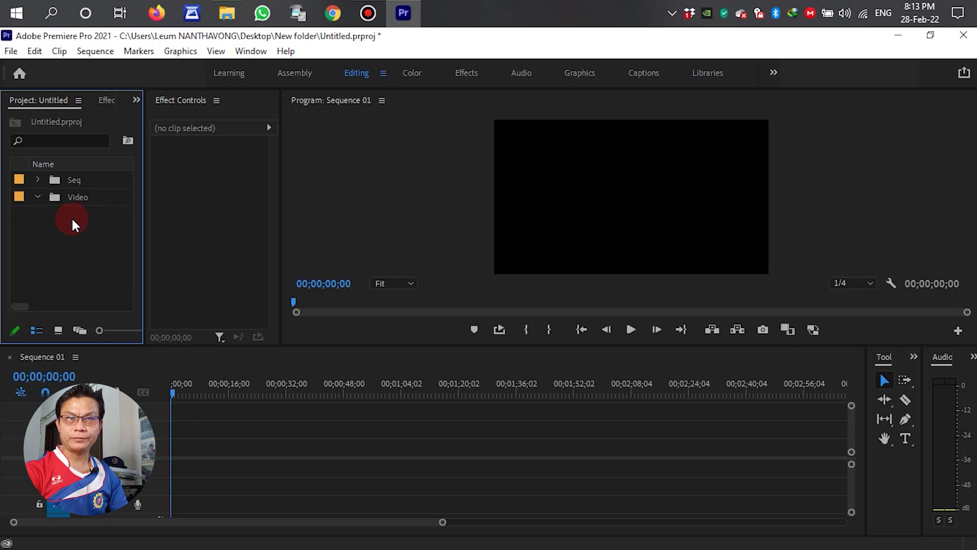
- Open the Video bin and import video_25631208_171635.mp4 from the Desktop's New folder into it
click(66, 201)
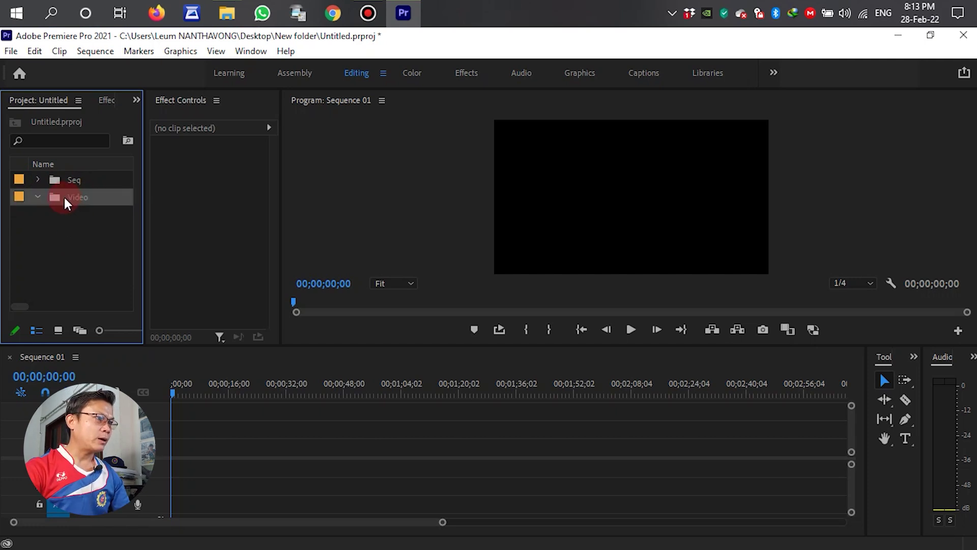
double_click(66, 202)
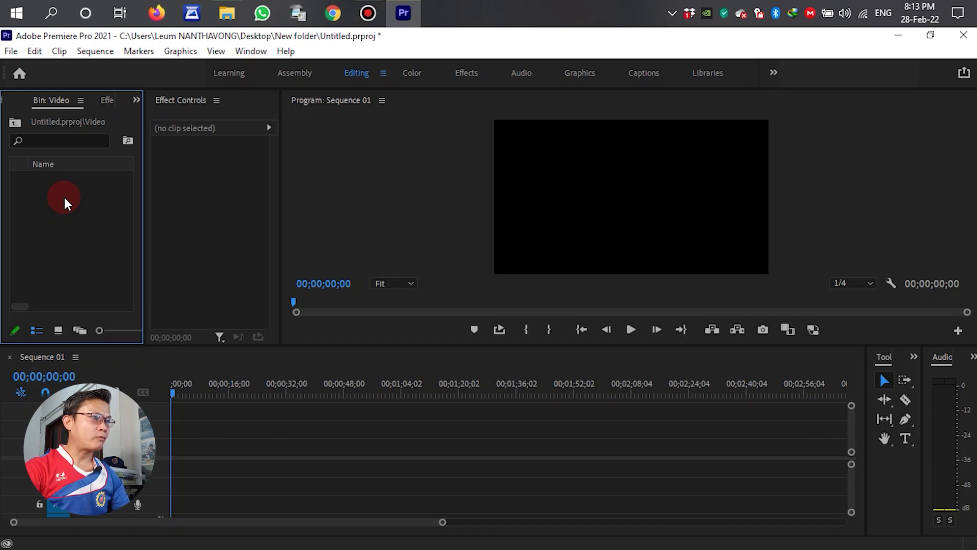
right_click(65, 202)
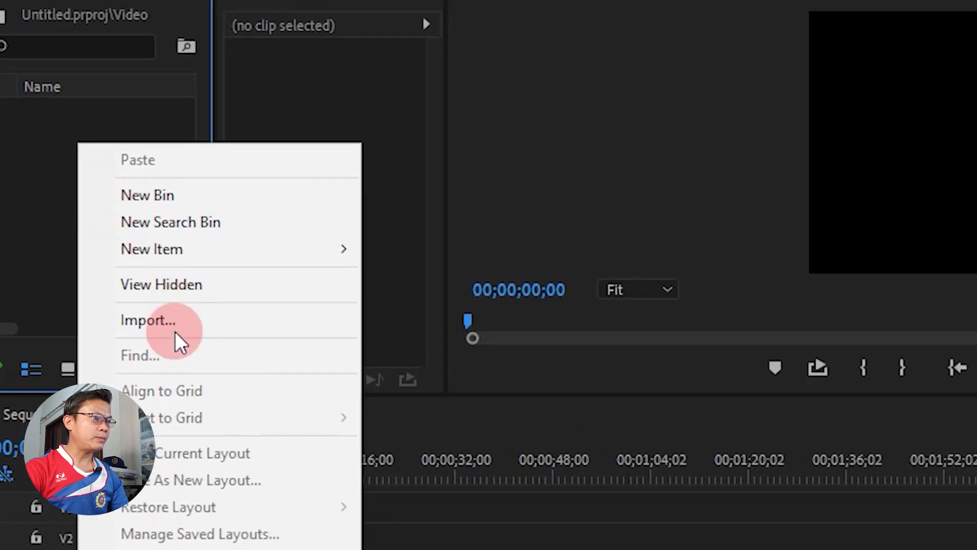
click(175, 333)
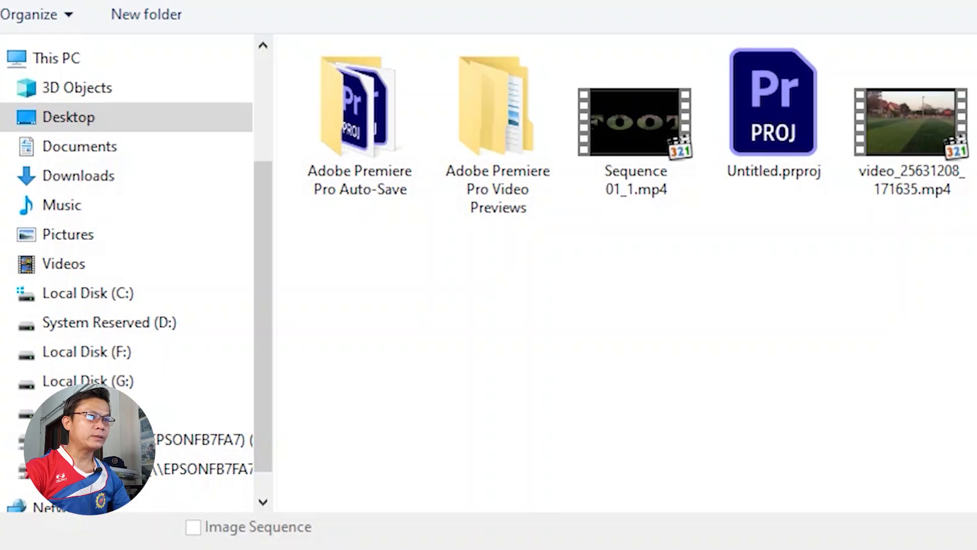
click(901, 136)
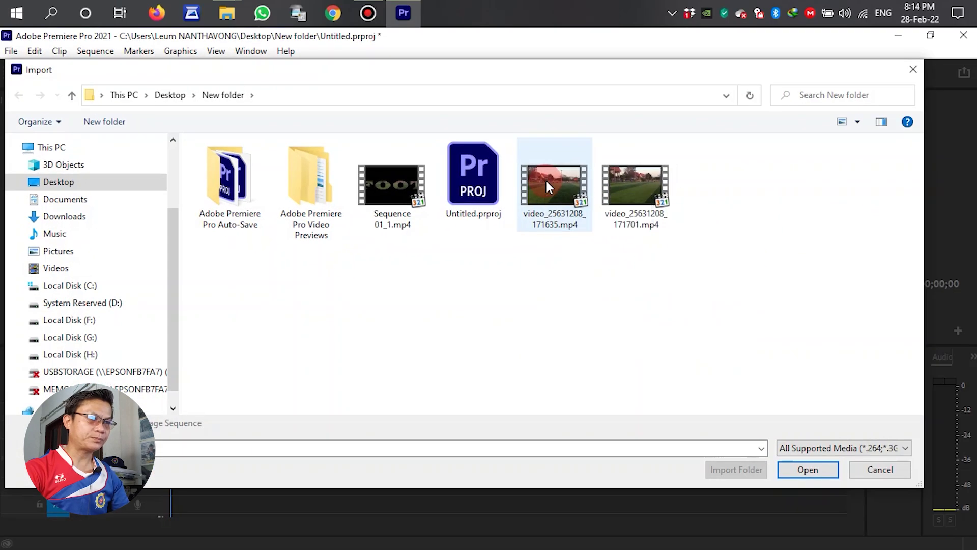
click(545, 178)
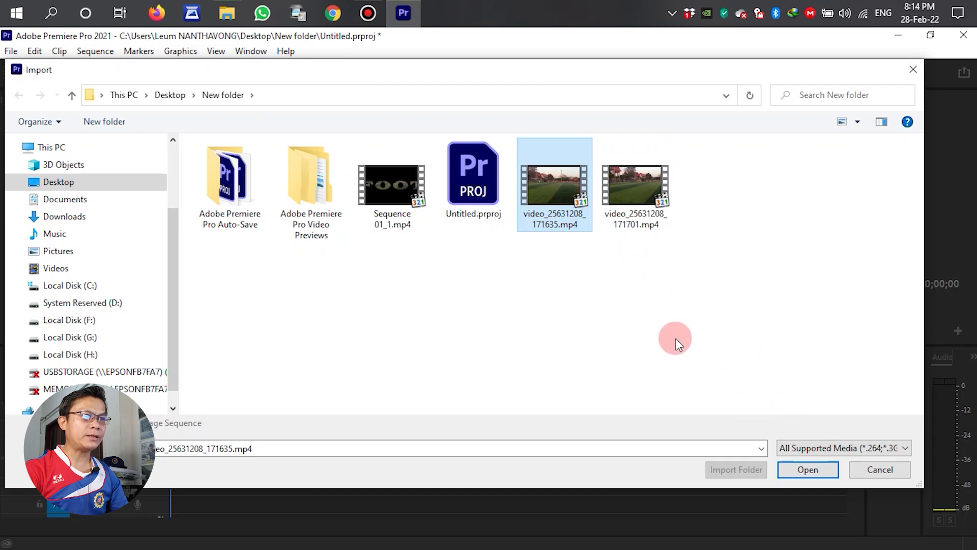
click(809, 475)
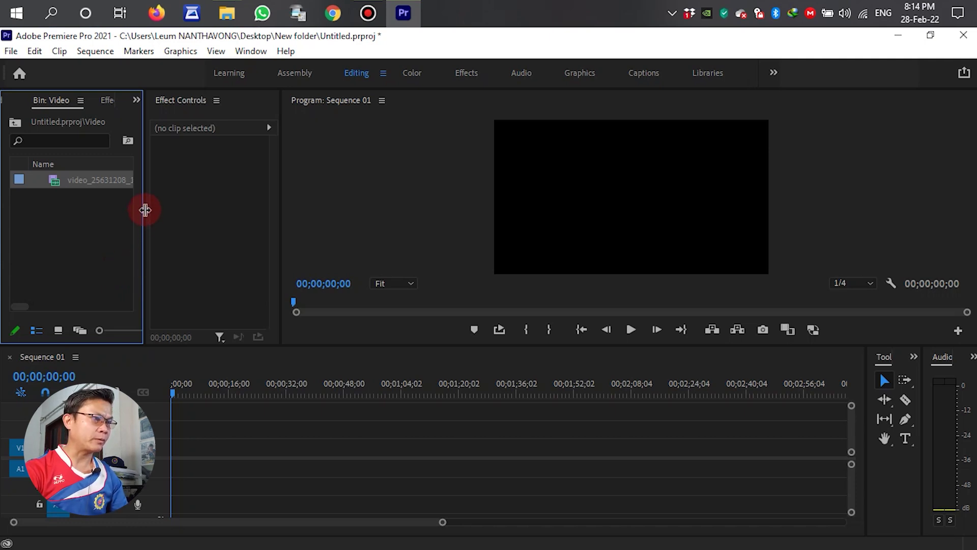
- Widen the project panel, then return to the project's root view and collapse the Video bin
drag(145, 209, 239, 212)
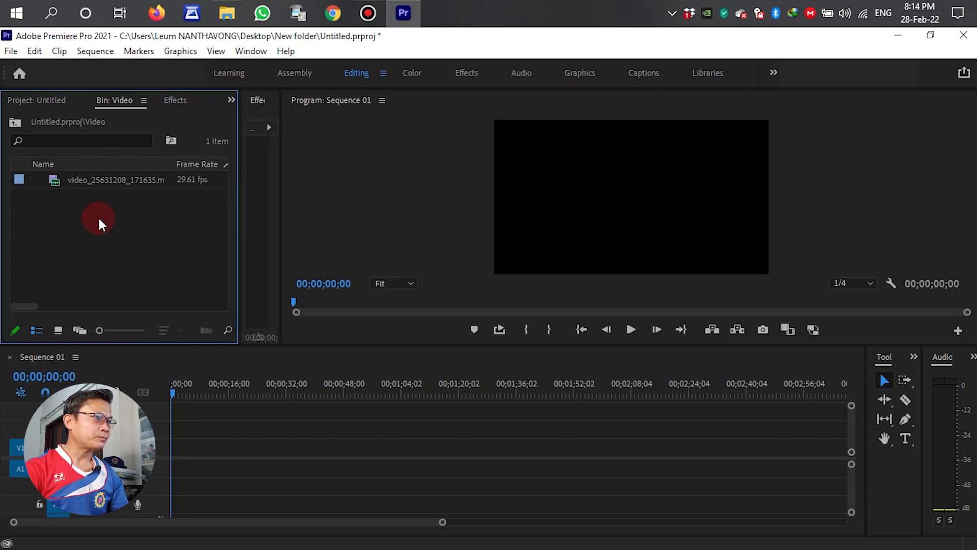
click(230, 100)
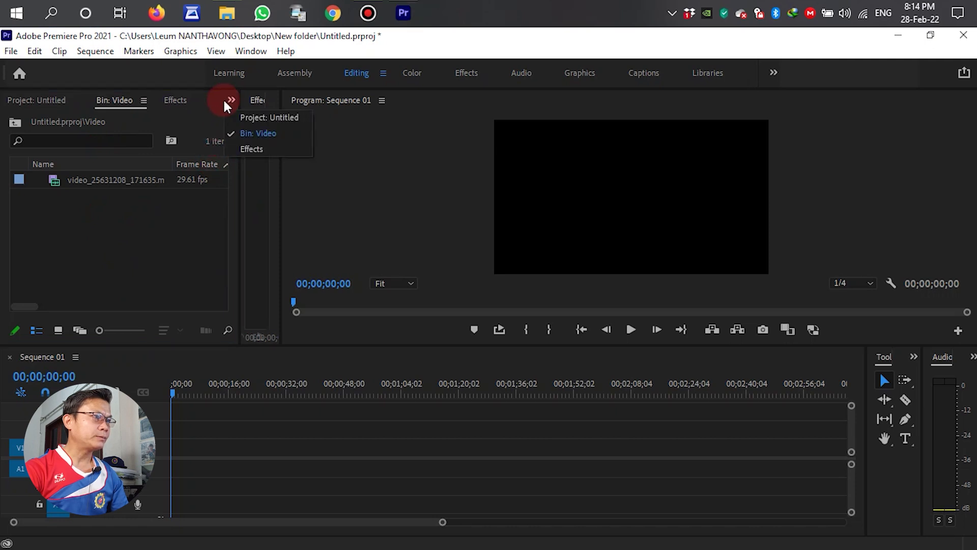
click(38, 100)
click(38, 197)
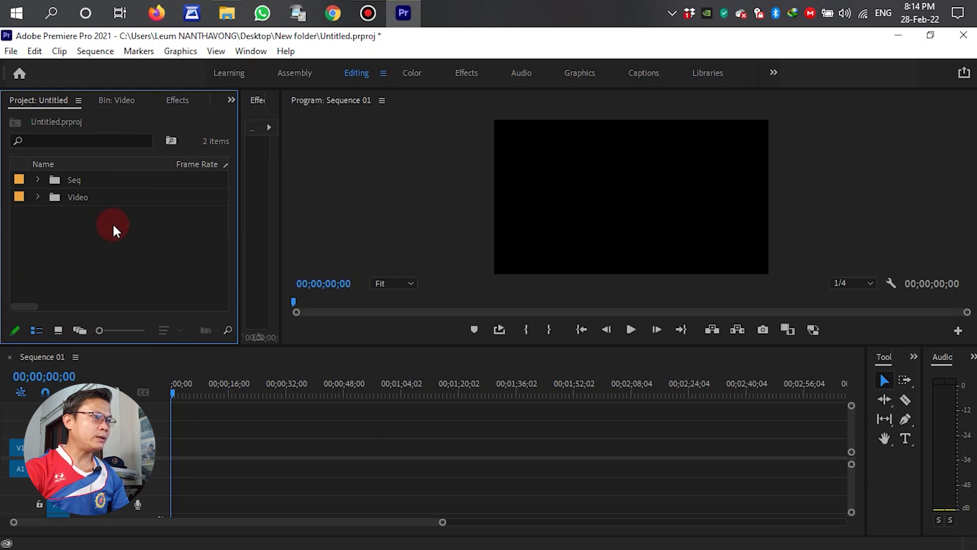
- Place the Video bin's clip in the timeline at about 00;00;56;22, changing the sequence settings to match, and move the playhead onto it
click(90, 204)
drag(90, 203, 375, 464)
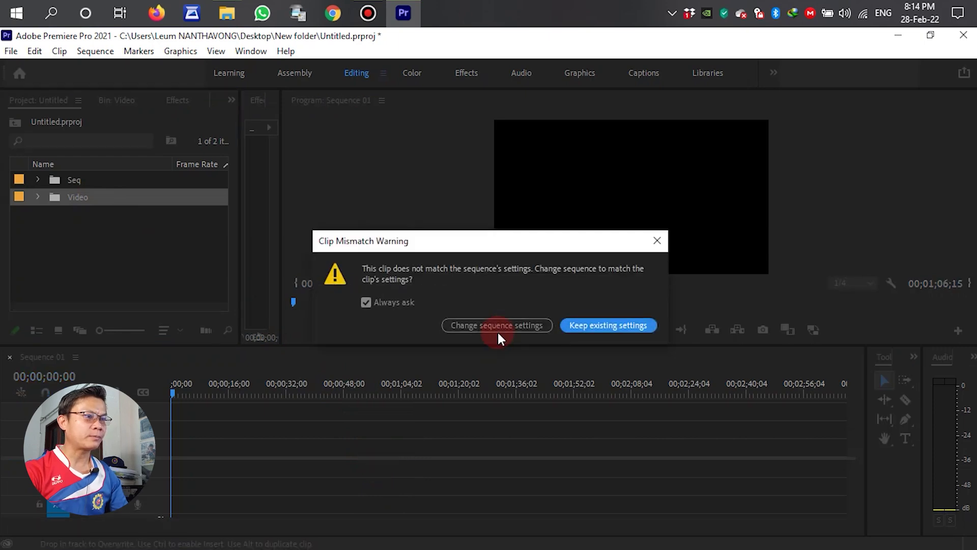
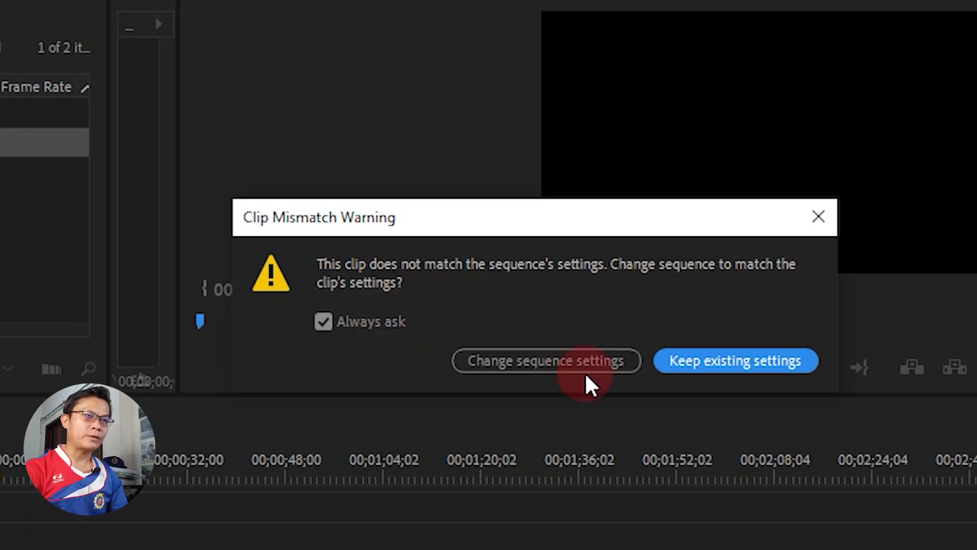
click(541, 359)
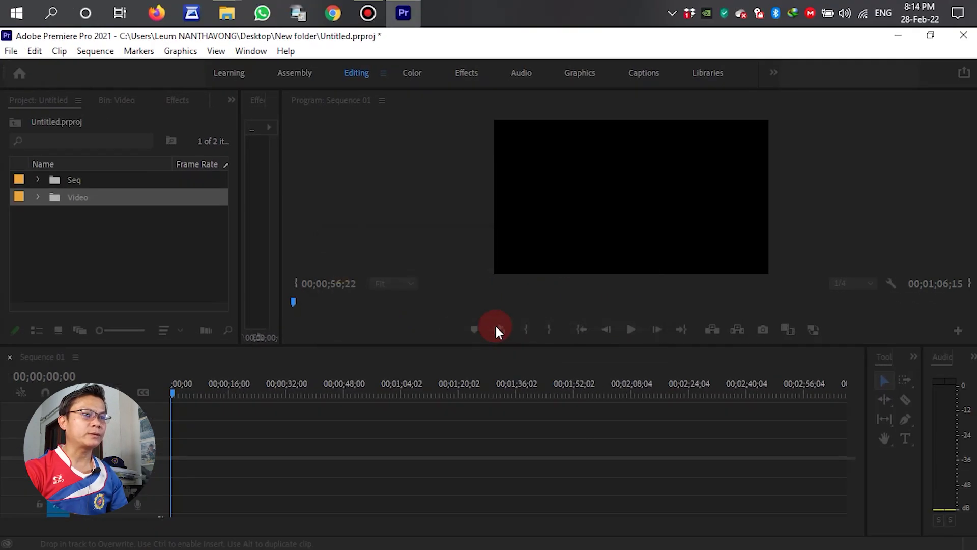
click(391, 386)
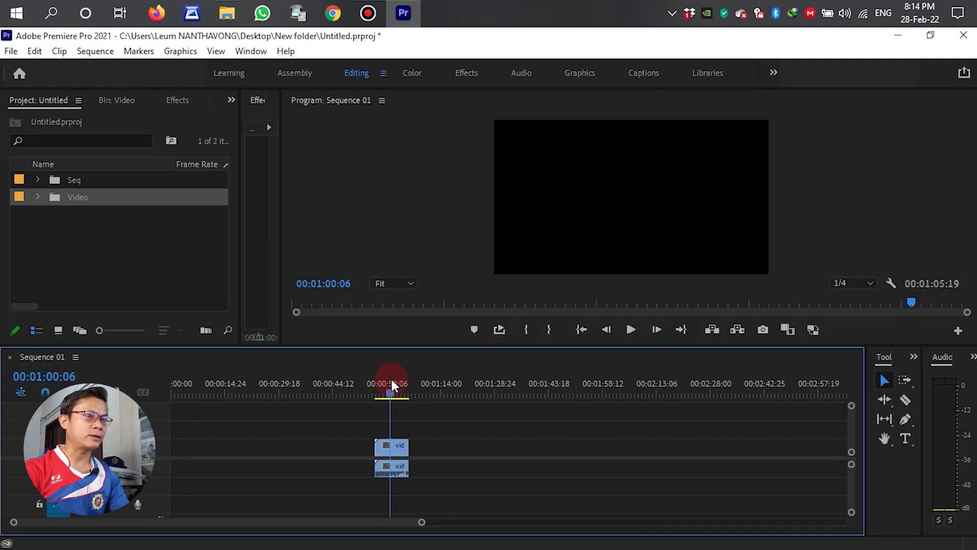
- Move the playhead to 00:00:58:15, over the first part of the video clip in Sequence 01
key(=)
key(=)
key(=)
key(=)
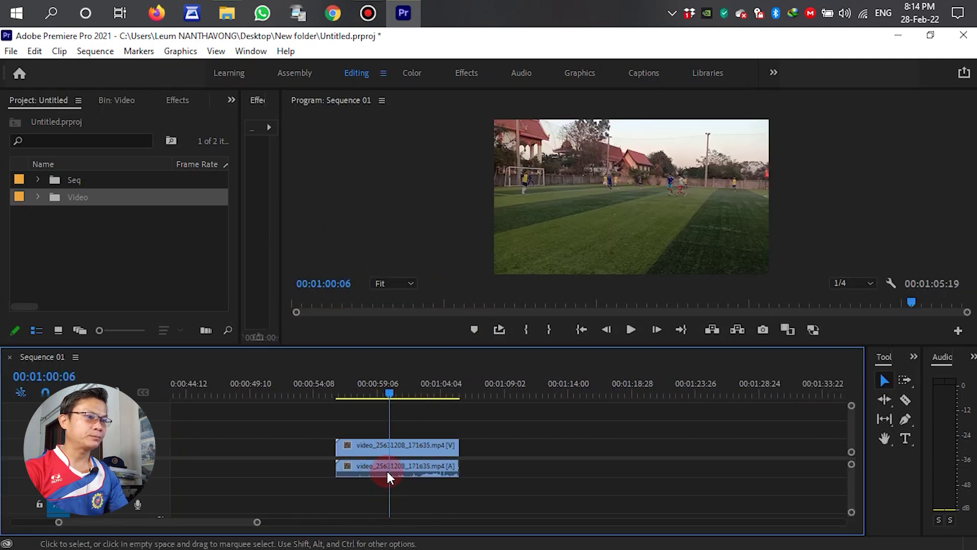
drag(415, 393, 366, 407)
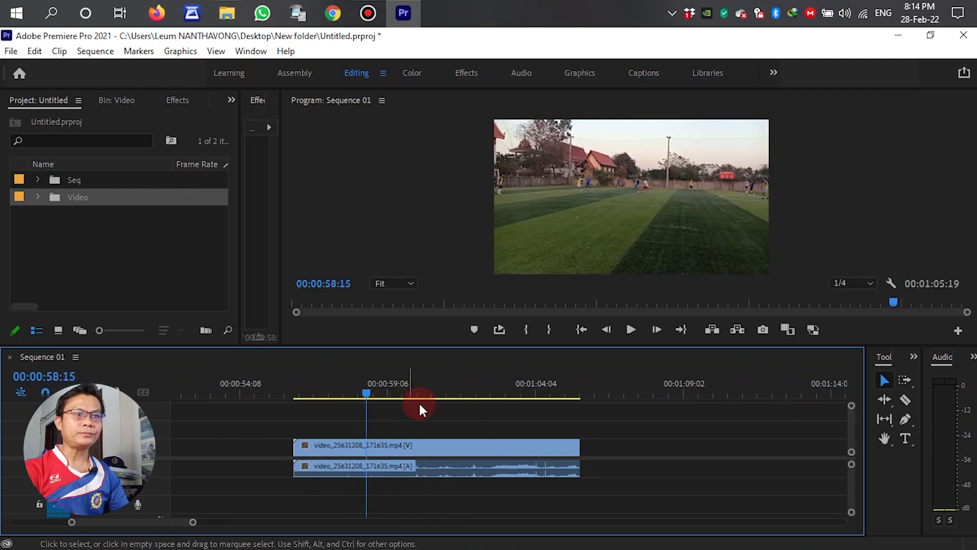
click(521, 447)
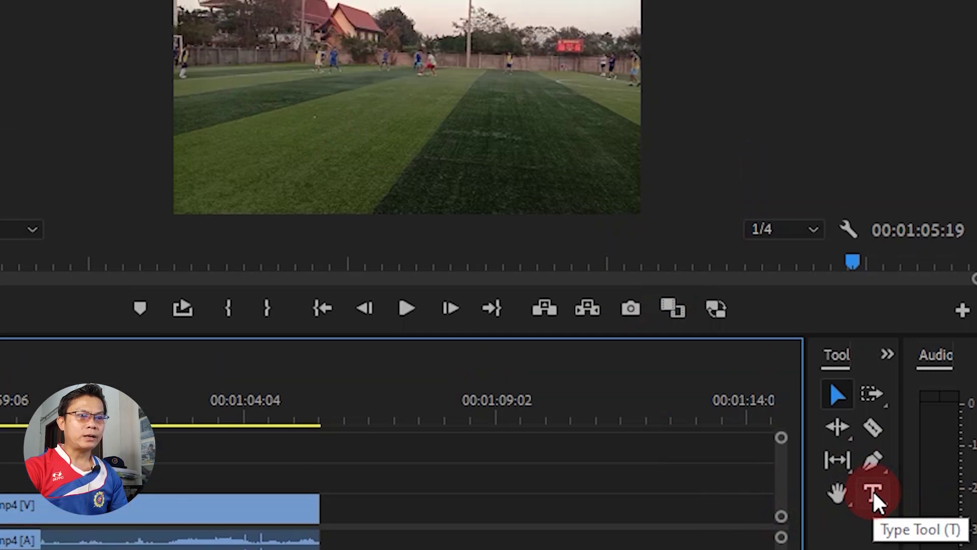
- Start a text layer with the Type tool over the grass, left of the centre of the video frame
click(872, 405)
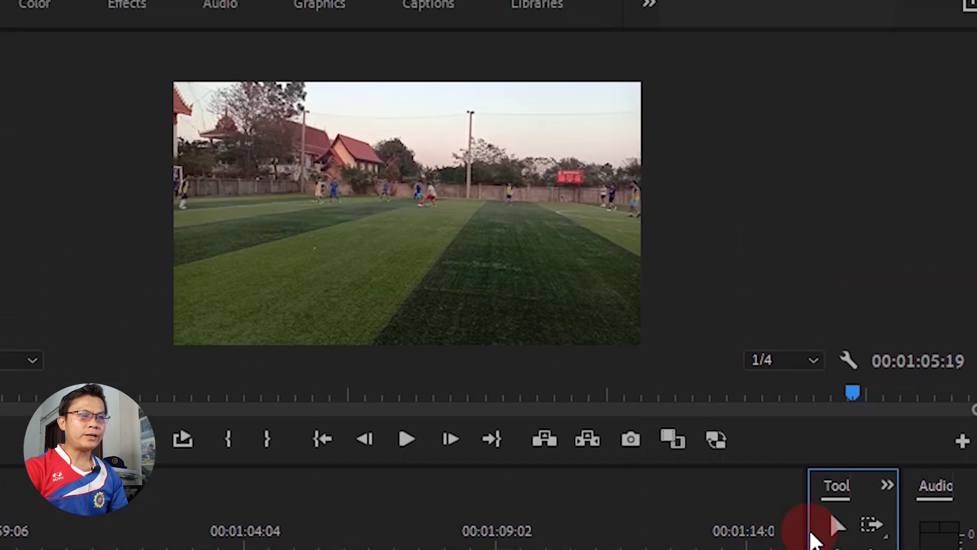
click(278, 234)
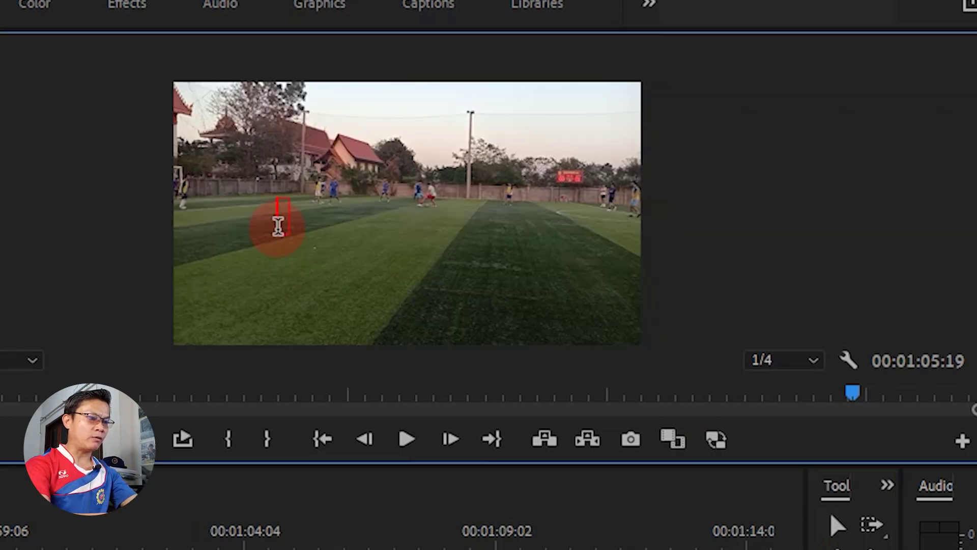
text(T)
key(BackSpace)
text(f)
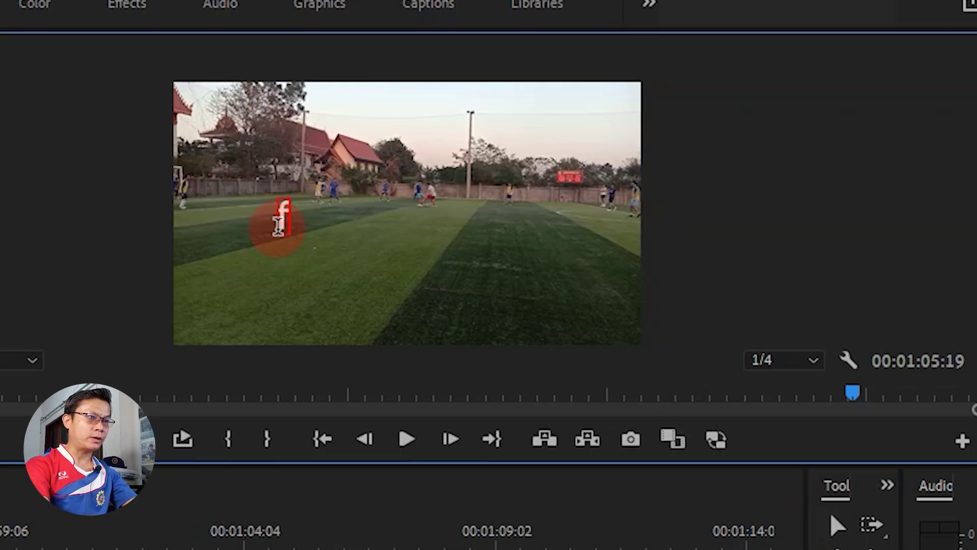
key(BackSpace)
text(F)
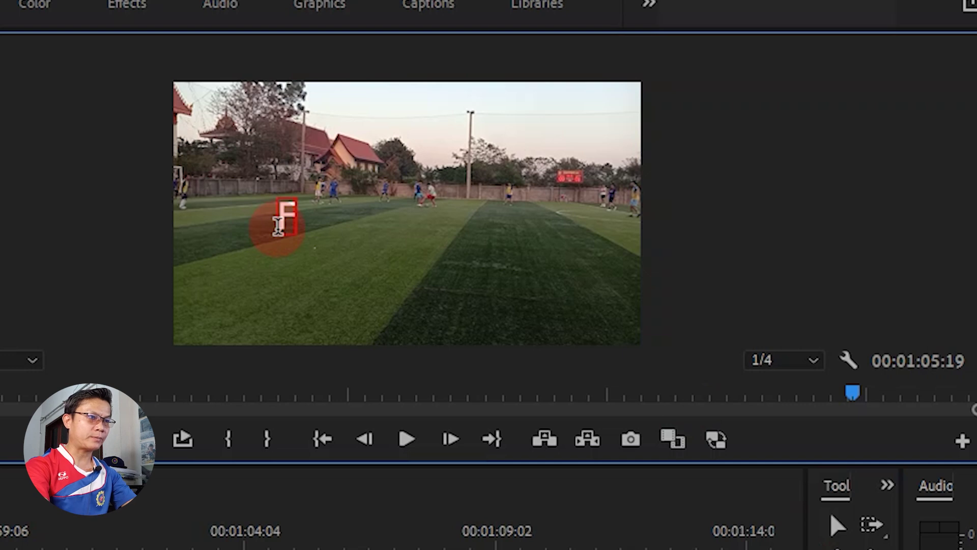
text(o)
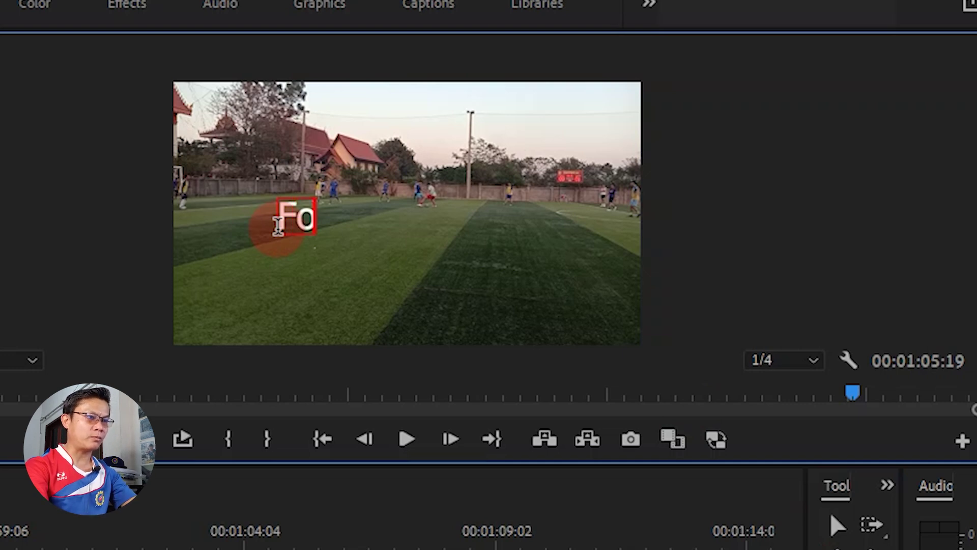
text(ot)
key(BackSpace)
key(BackSpace)
key(BackSpace)
key(BackSpace)
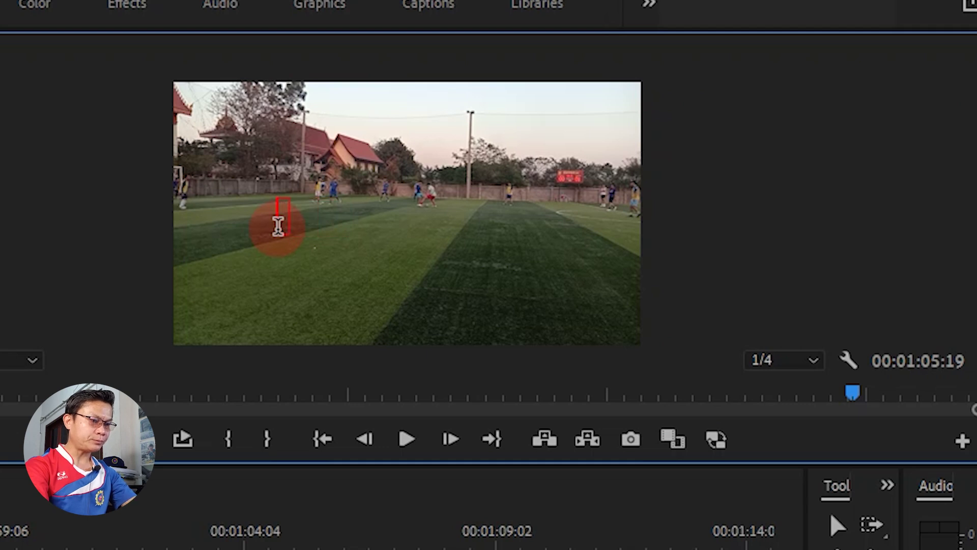
- Enter FOOTBALL in capitals as the title text and select the whole word
text(FOOT)
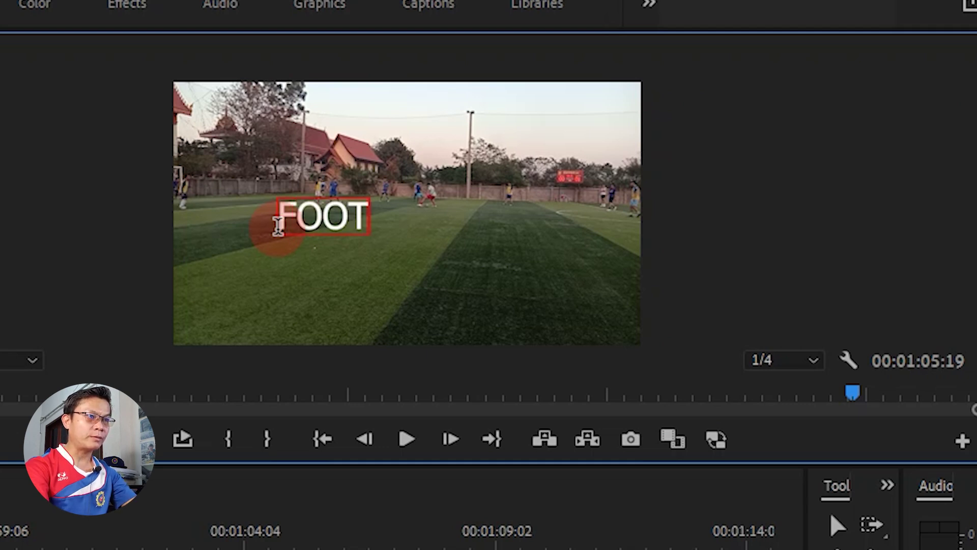
text(BALL)
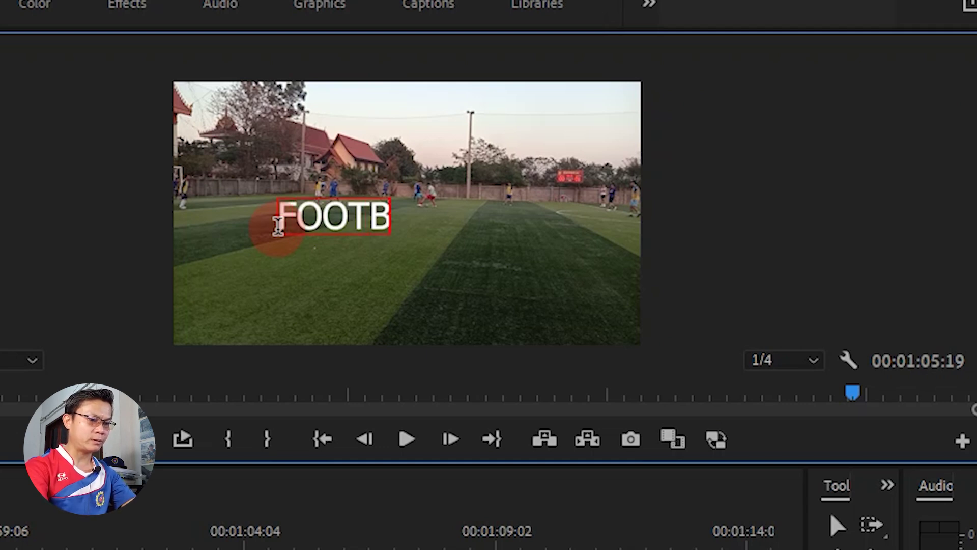
click(348, 218)
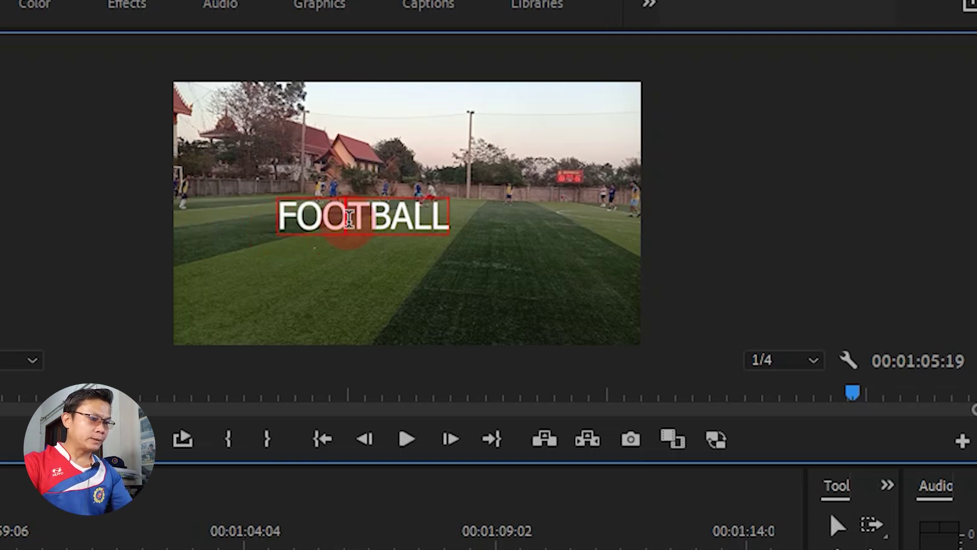
key(ctrl+a)
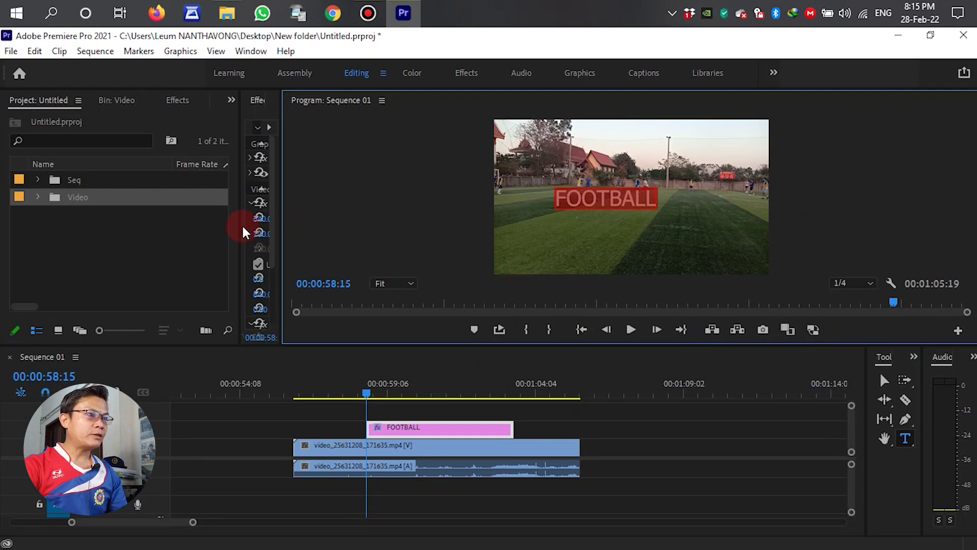
- Widen the Effect Controls area, then switch to the Graphics workspace and show the title's editing properties in Essential Graphics
drag(240, 220, 129, 225)
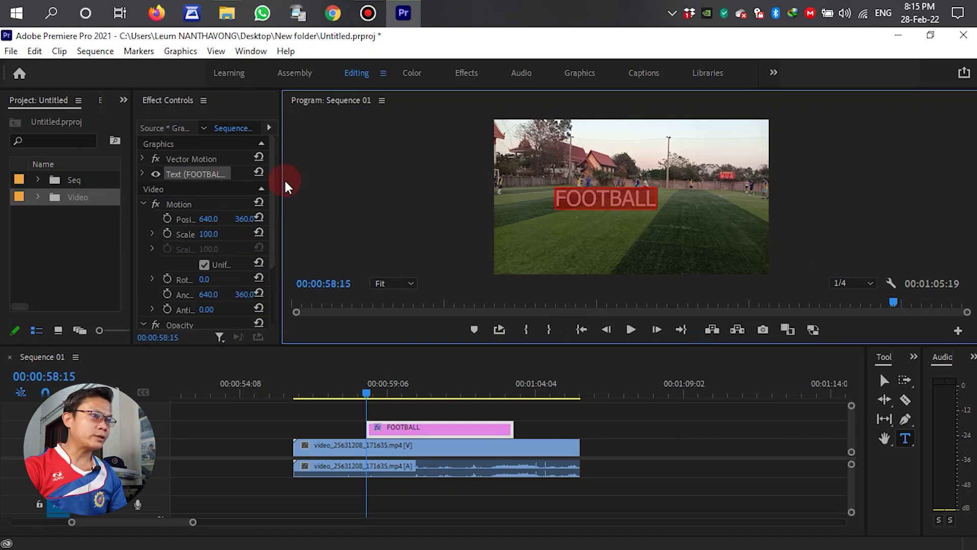
drag(281, 171, 330, 173)
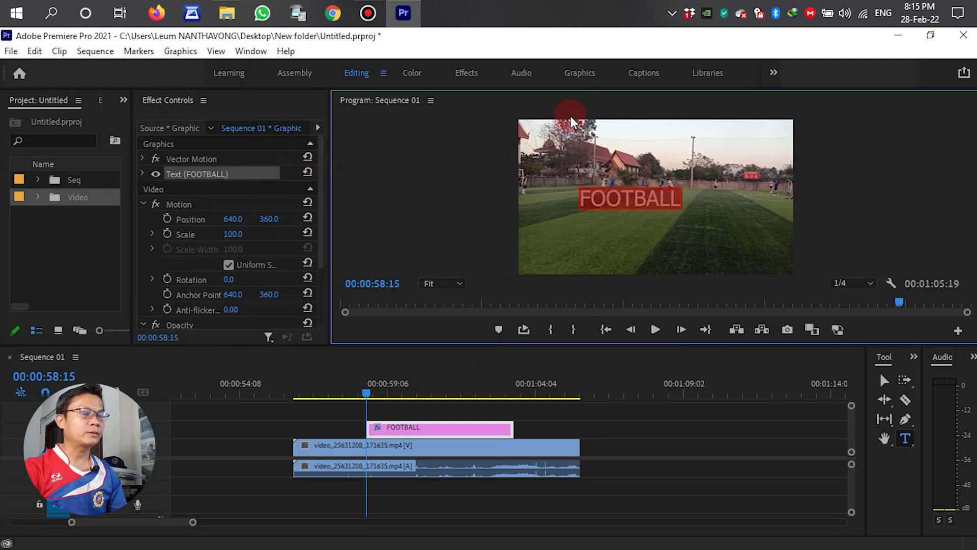
click(584, 74)
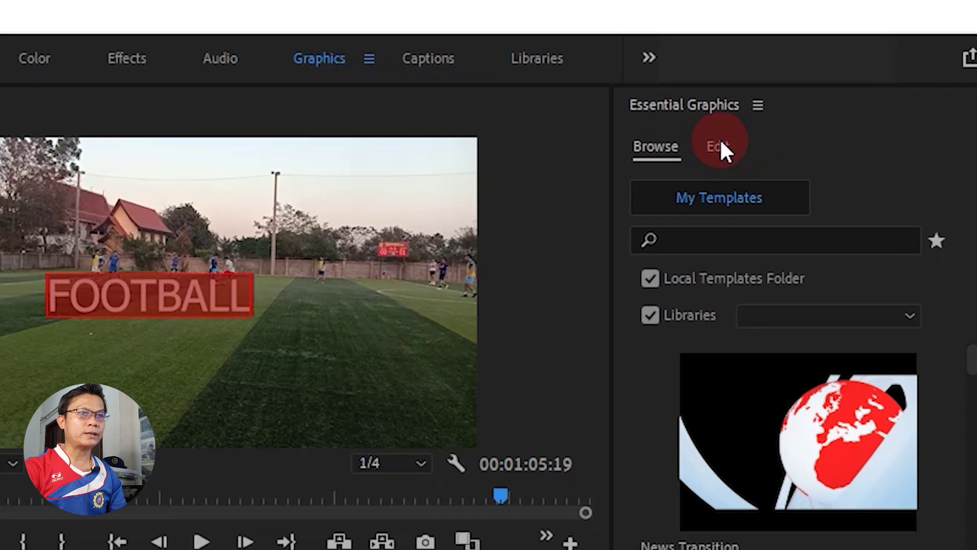
click(764, 136)
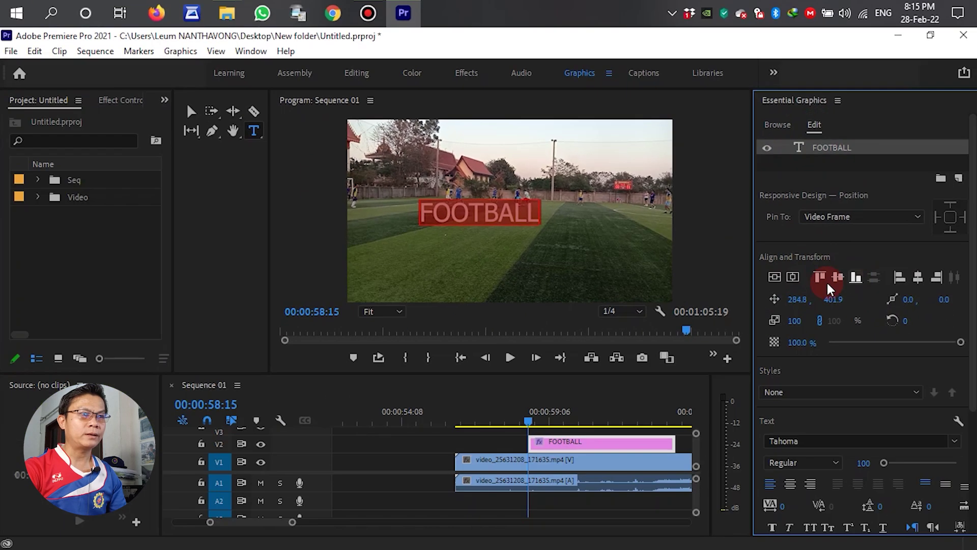
- Centre the FOOTBALL title vertically and horizontally in the video frame
click(477, 220)
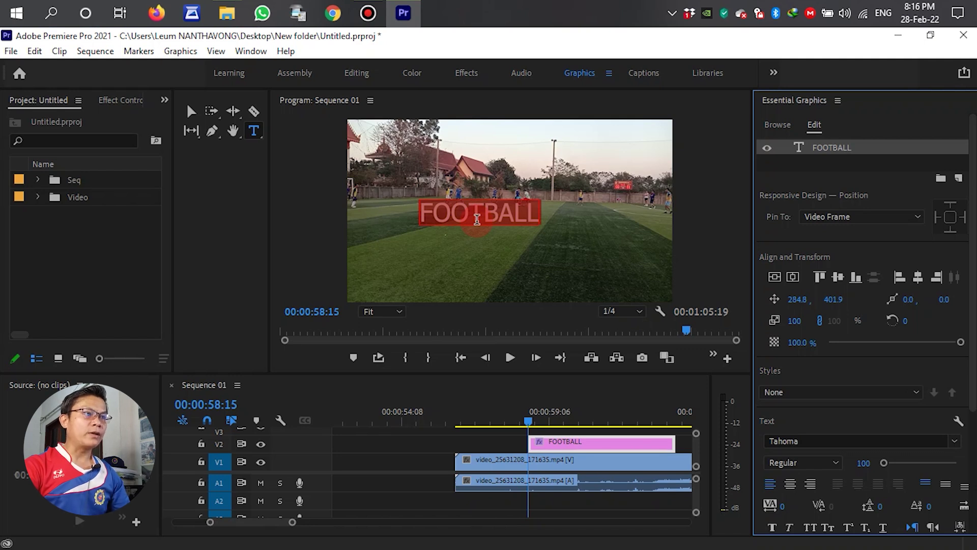
click(778, 280)
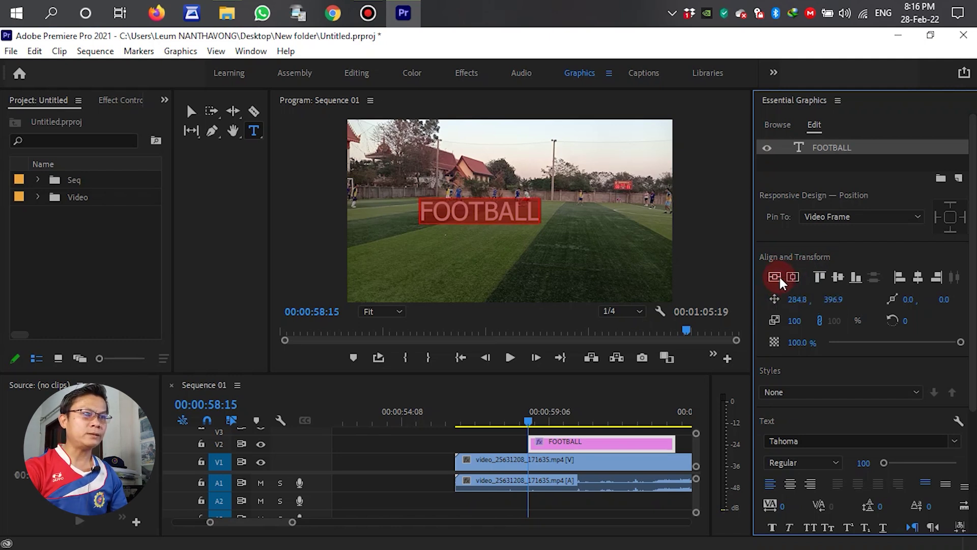
click(793, 278)
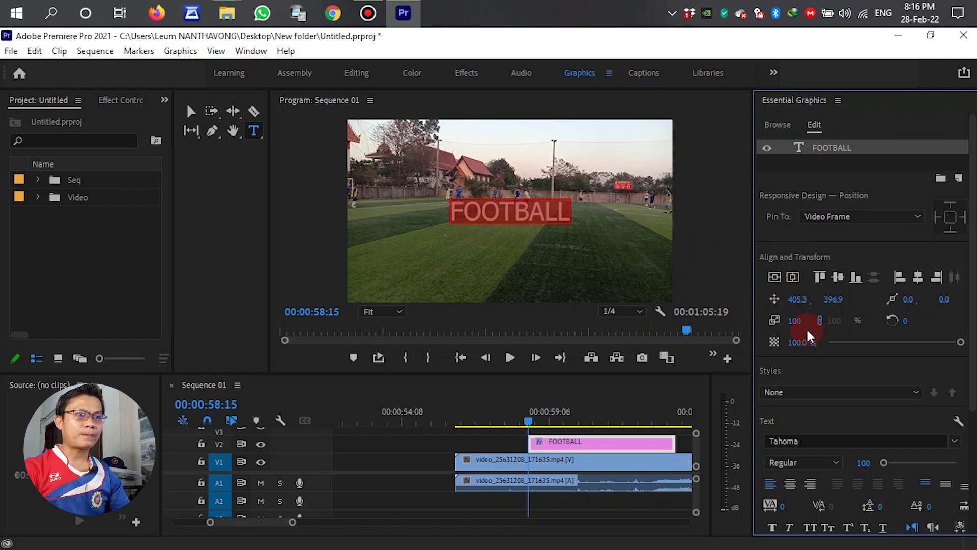
- Shift the title's horizontal position to 327.3, then centre it horizontally in the frame again
mouse_move(803, 302)
mouse_down()
mouse_move(741, 331)
mouse_move(797, 297)
mouse_move(782, 305)
mouse_move(906, 301)
mouse_move(783, 301)
mouse_move(812, 301)
mouse_move(802, 288)
mouse_up()
click(795, 302)
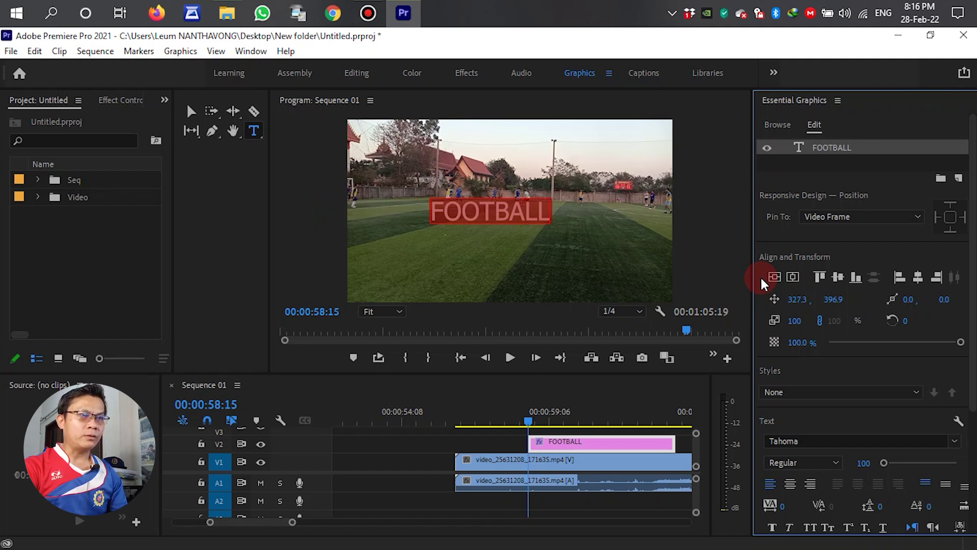
click(795, 280)
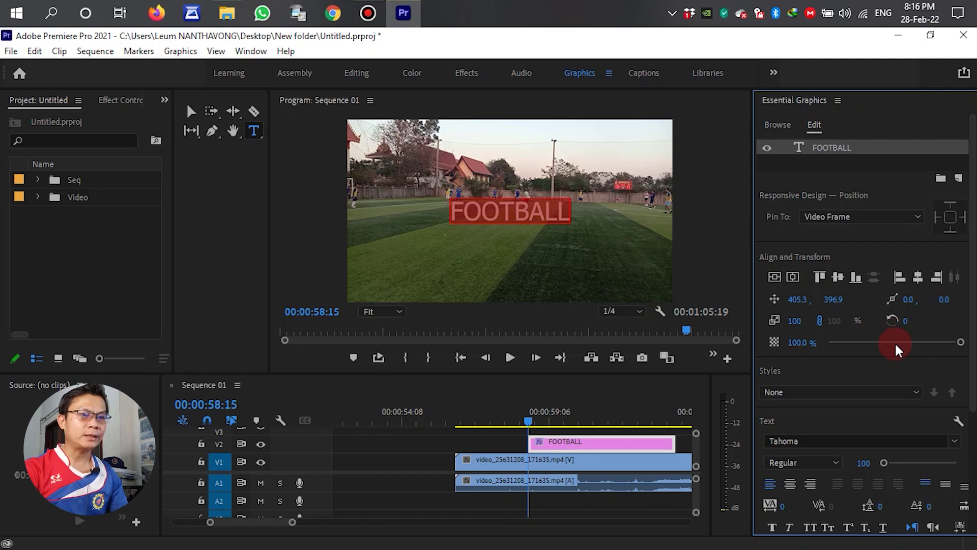
- Change the title's font to Wide Latin
drag(973, 377, 973, 439)
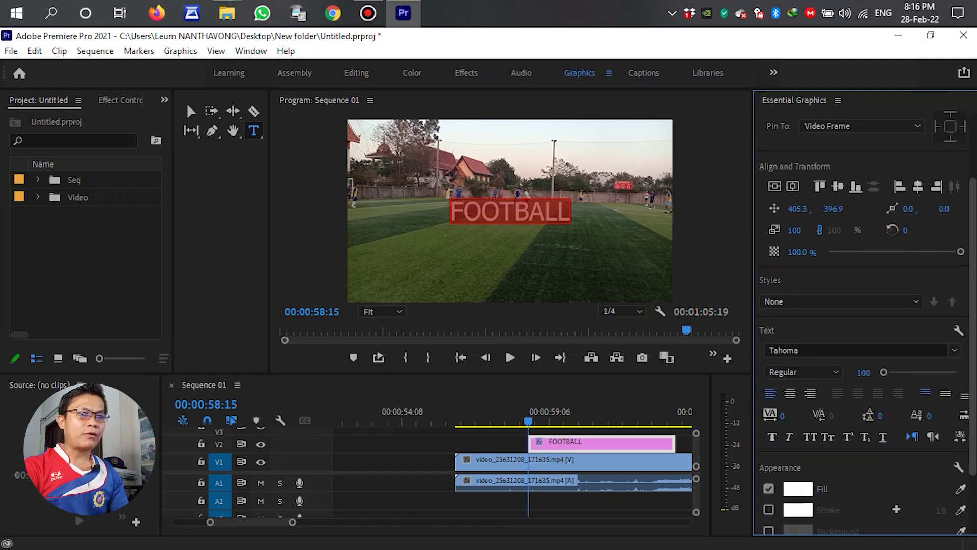
click(955, 351)
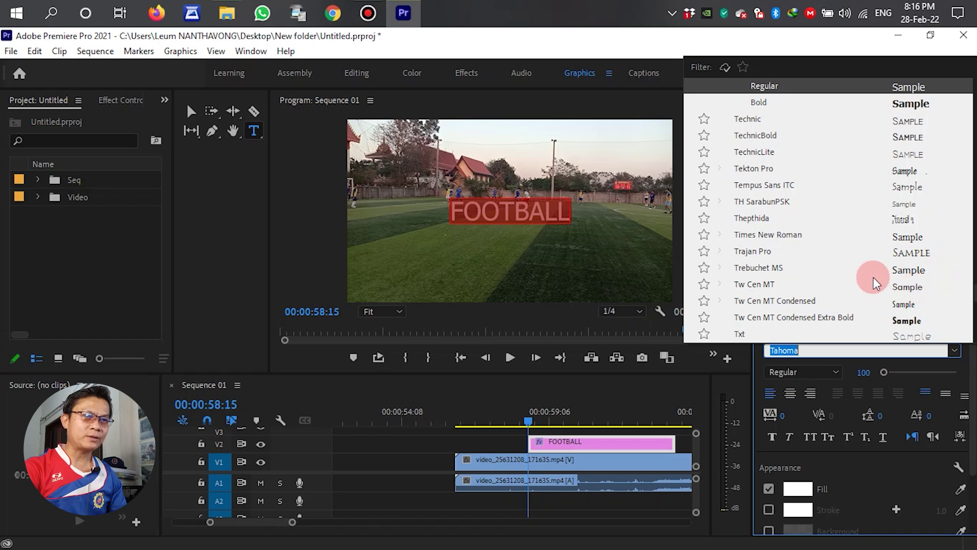
scroll(867, 285, down, 5)
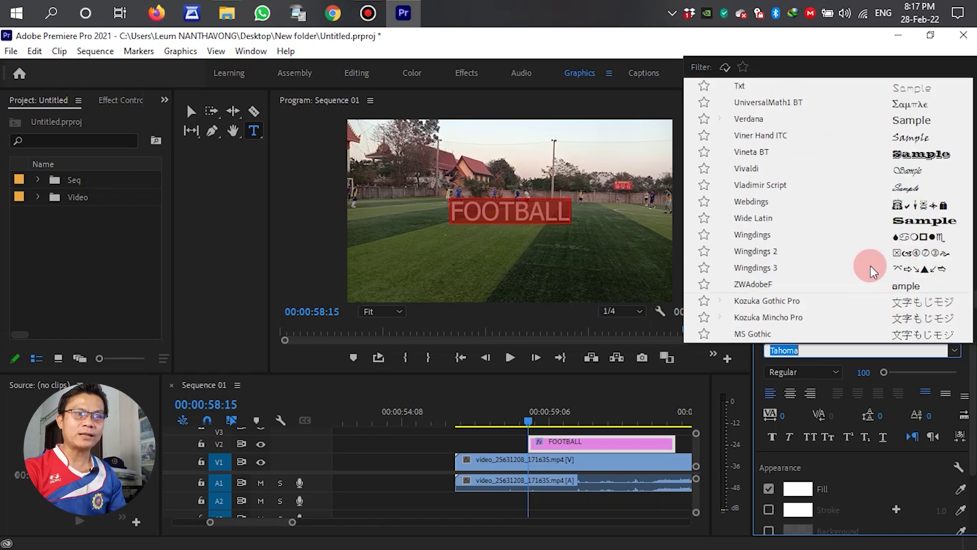
click(912, 219)
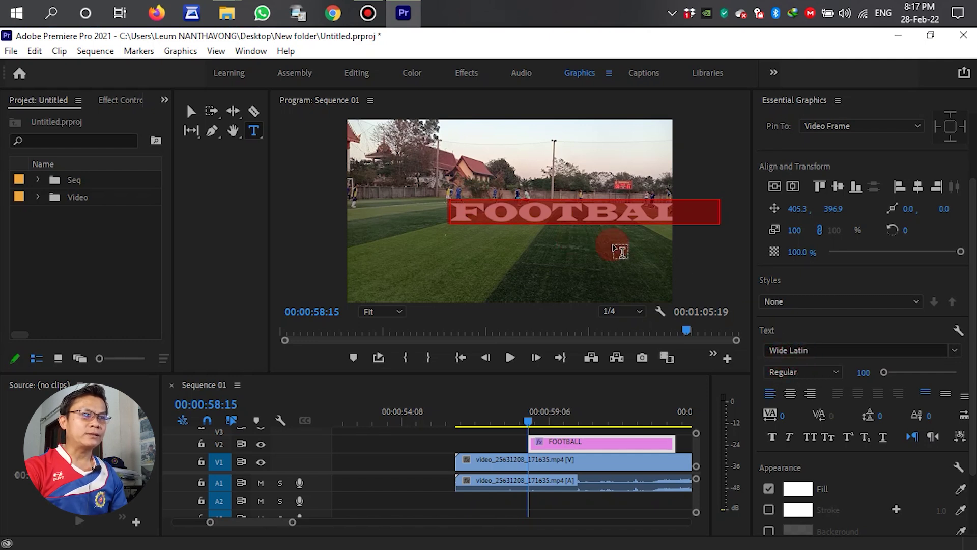
- Shorten the title to FOOT by deleting the letters BALL from its end
click(584, 212)
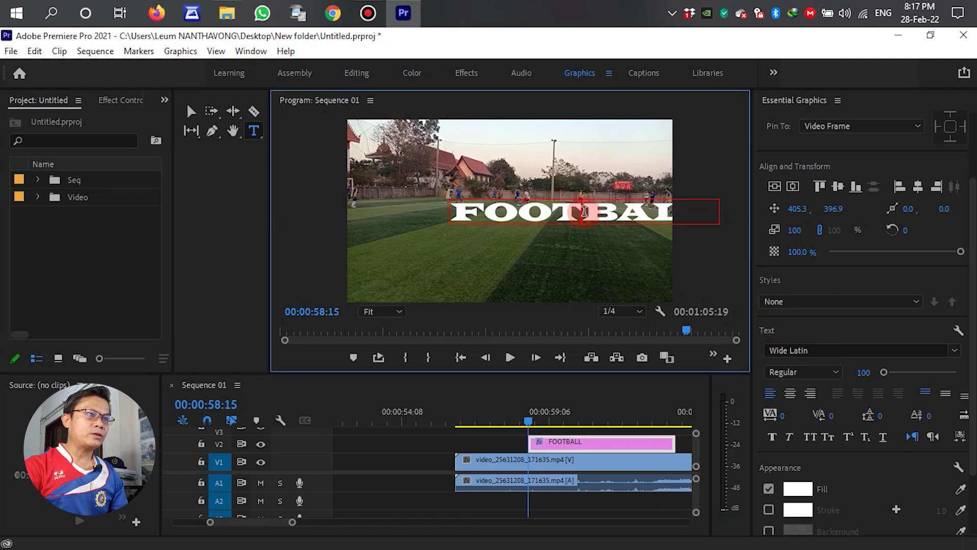
drag(584, 212, 941, 214)
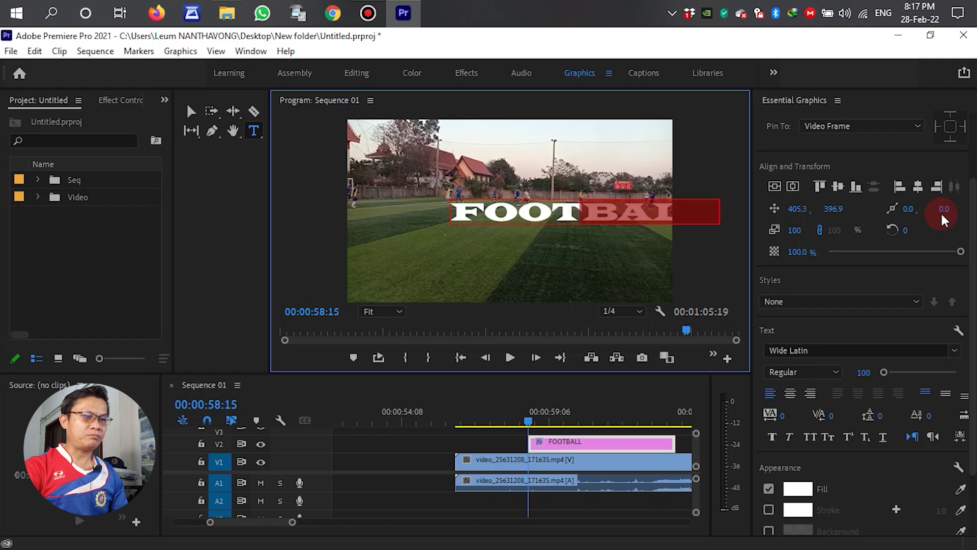
key(Delete)
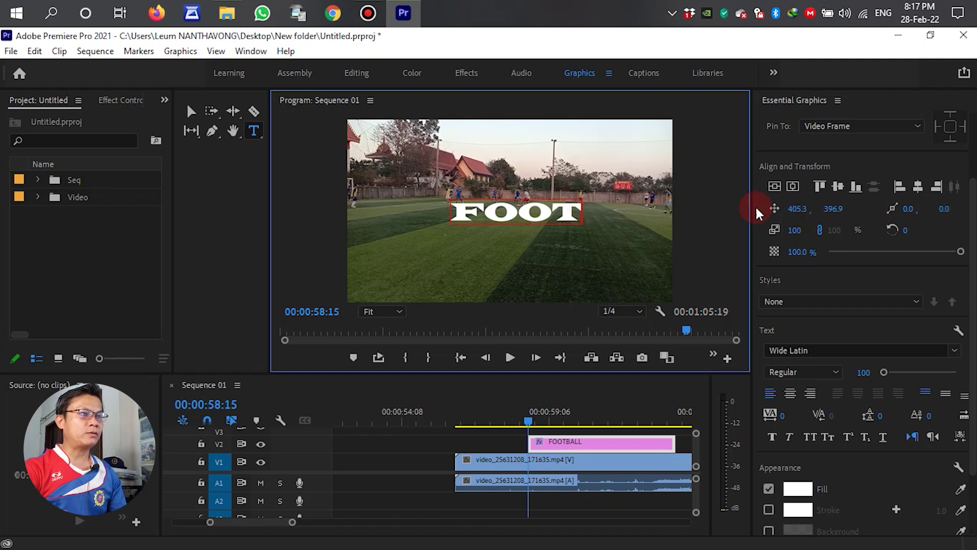
click(511, 200)
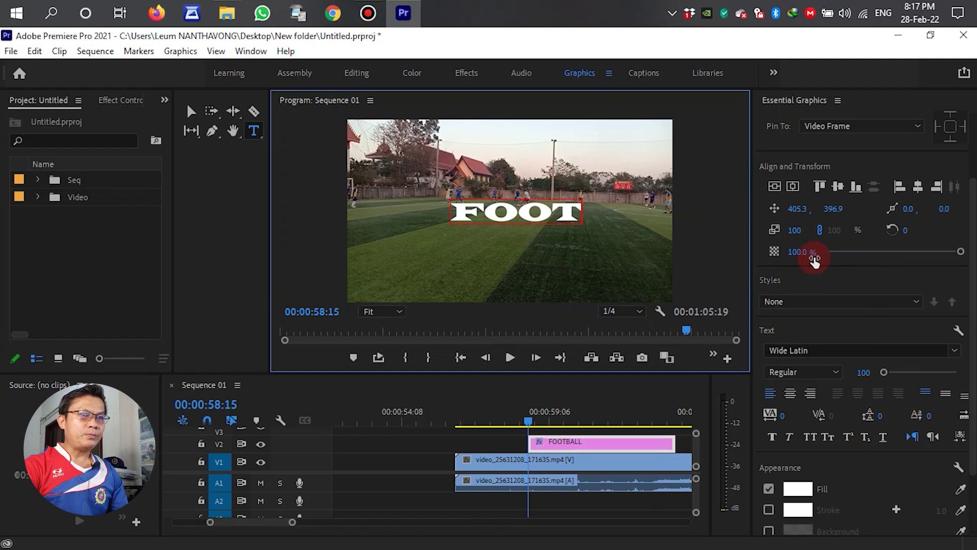
- Enlarge the FOOT title to a scale of 256 and shift its horizontal position to -14.7
click(793, 231)
drag(793, 231, 872, 231)
click(792, 209)
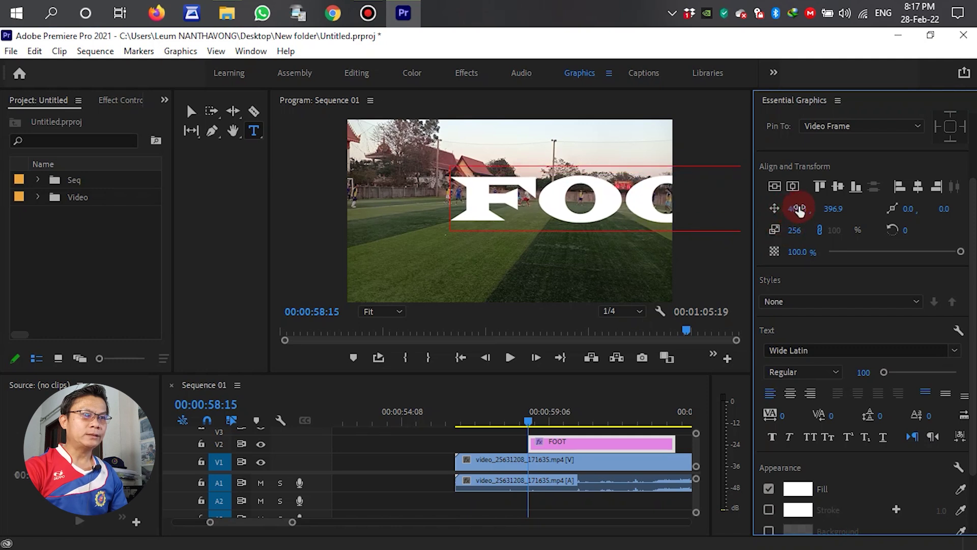
drag(797, 209, 584, 208)
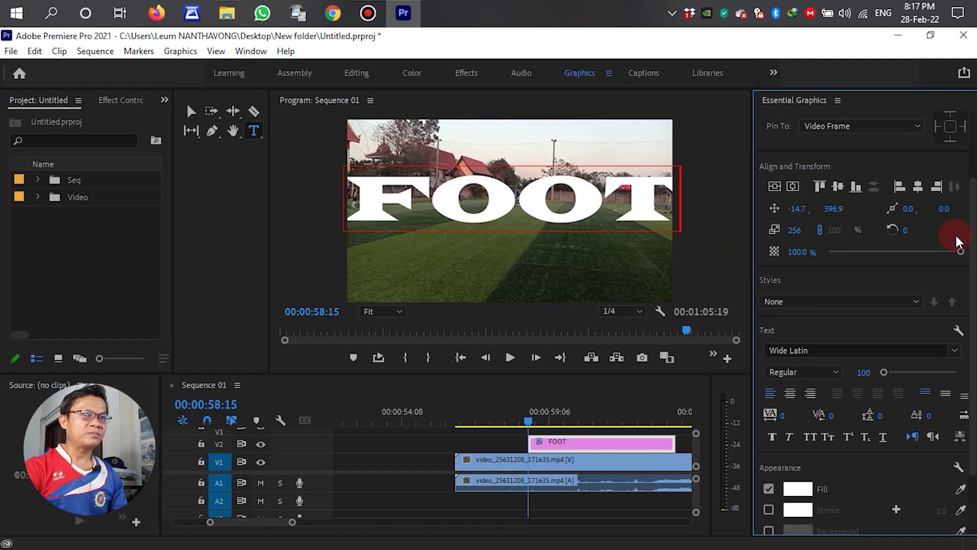
- Reduce the FOOT title's scale to 245
click(798, 229)
text(2)
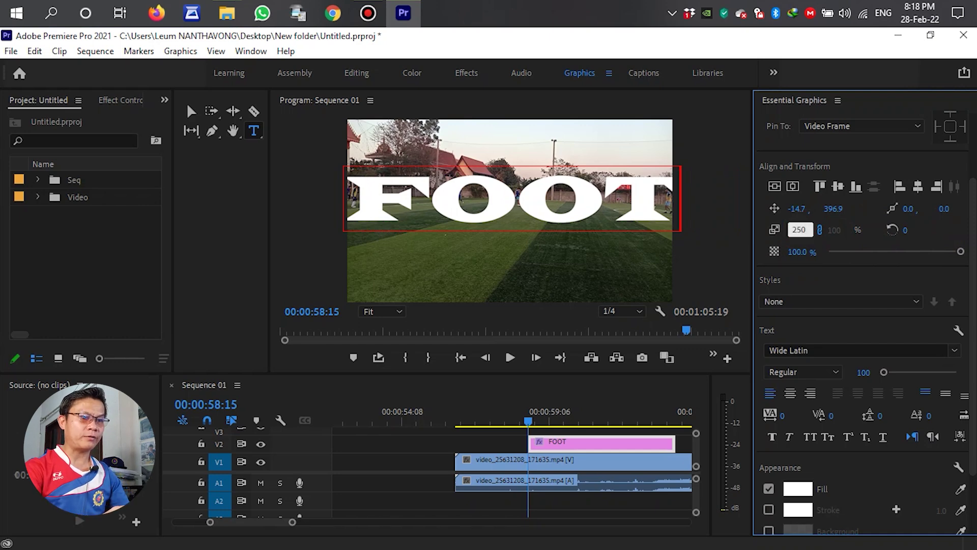
key(Return)
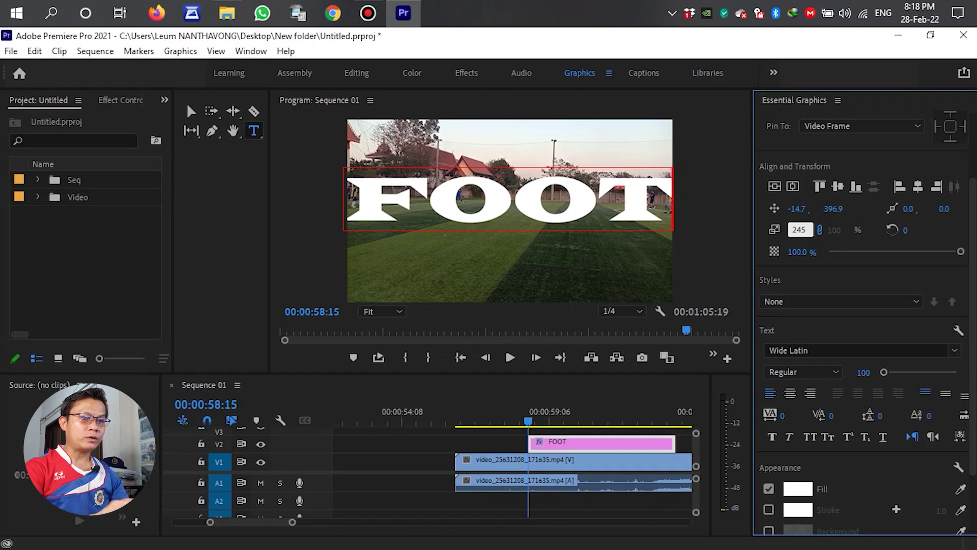
click(798, 229)
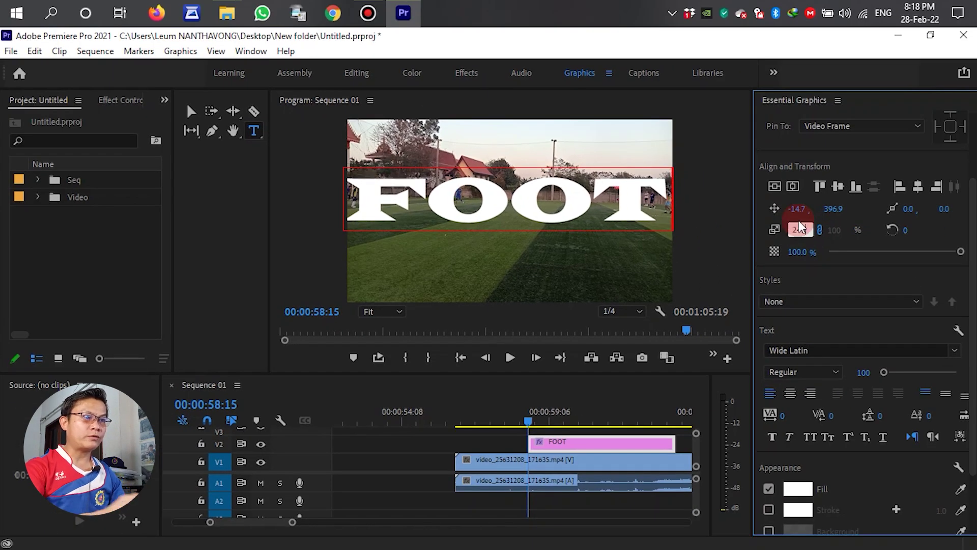
- Centre the FOOT title horizontally in the frame and set its vertical position to 401.9
click(793, 187)
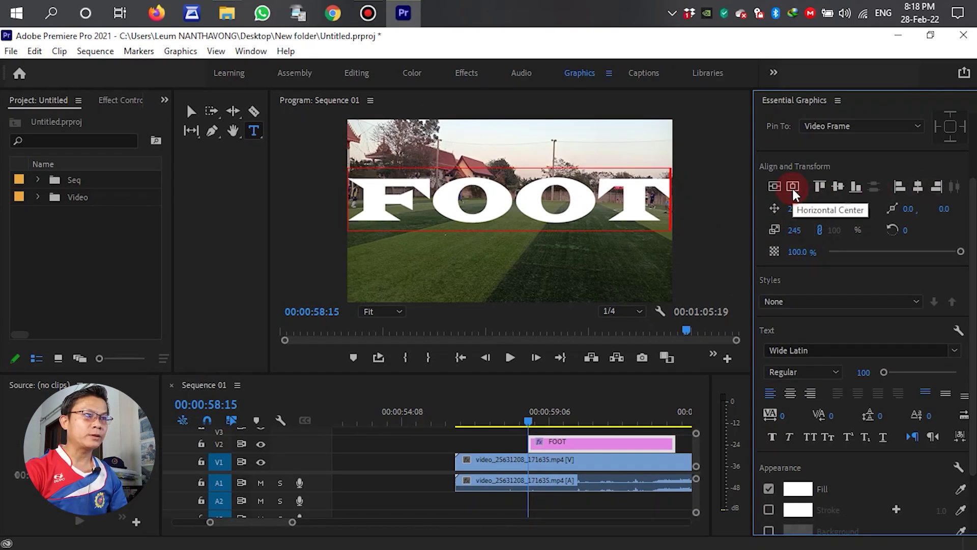
click(531, 214)
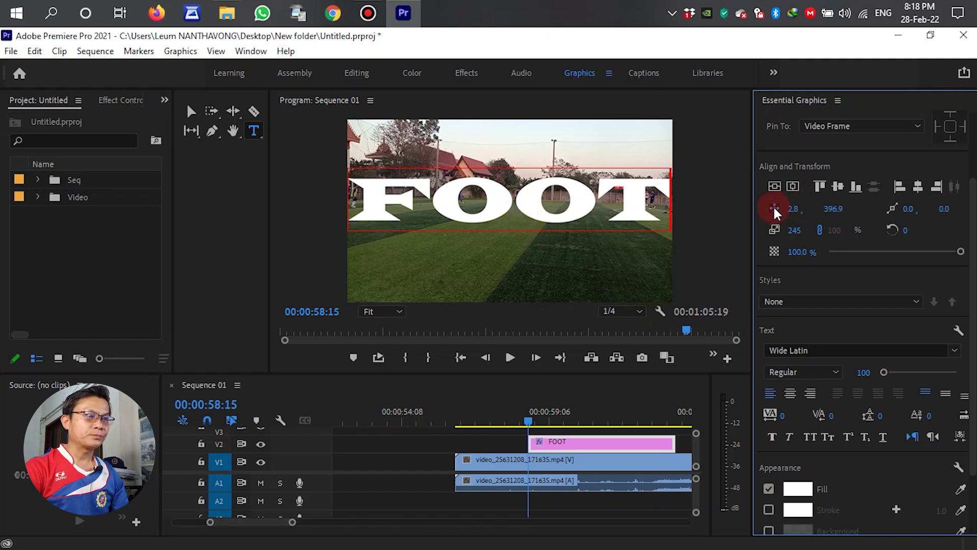
drag(833, 209, 813, 213)
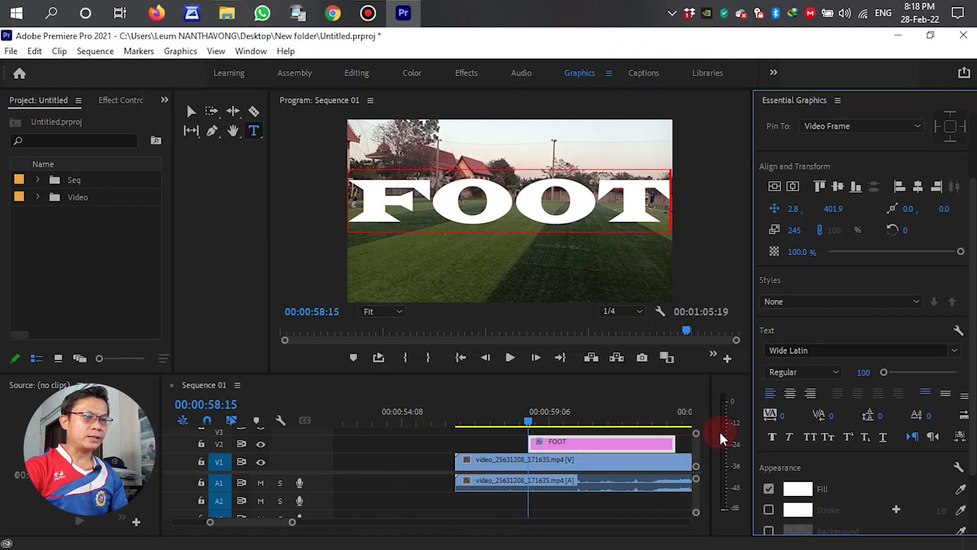
drag(711, 419, 740, 417)
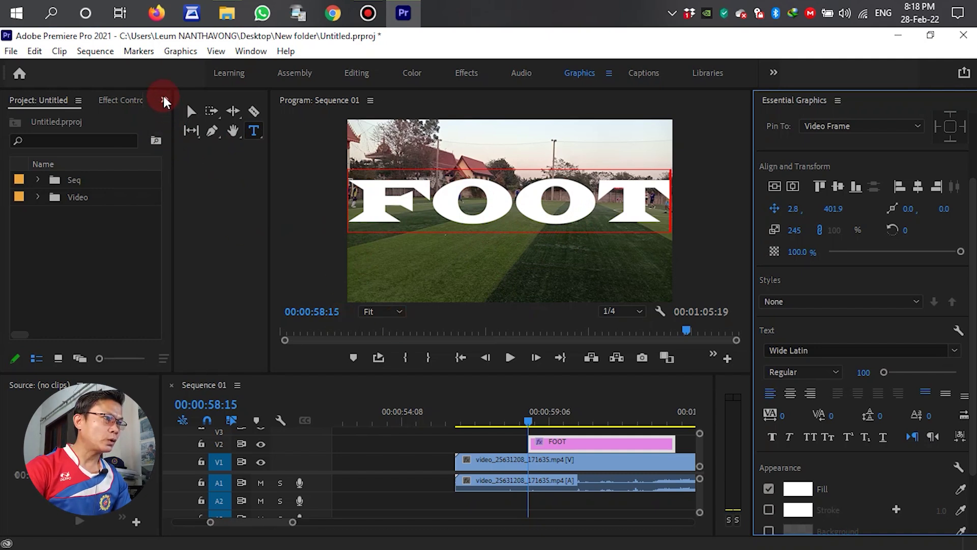
click(164, 100)
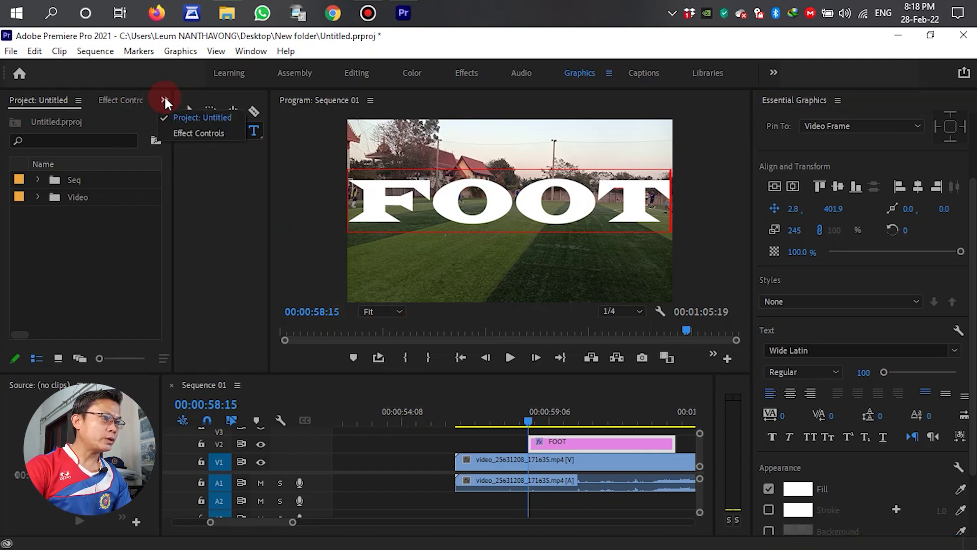
click(187, 132)
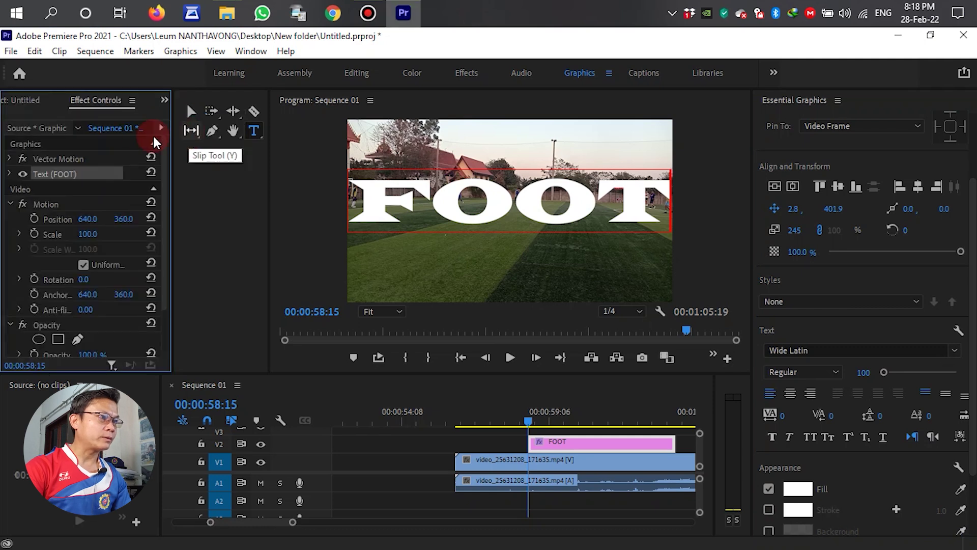
click(162, 102)
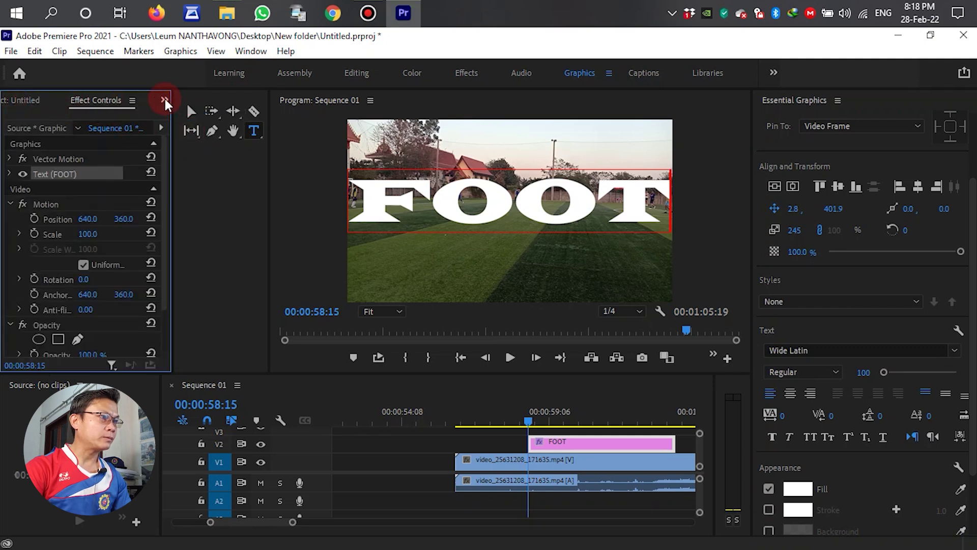
drag(174, 163, 240, 163)
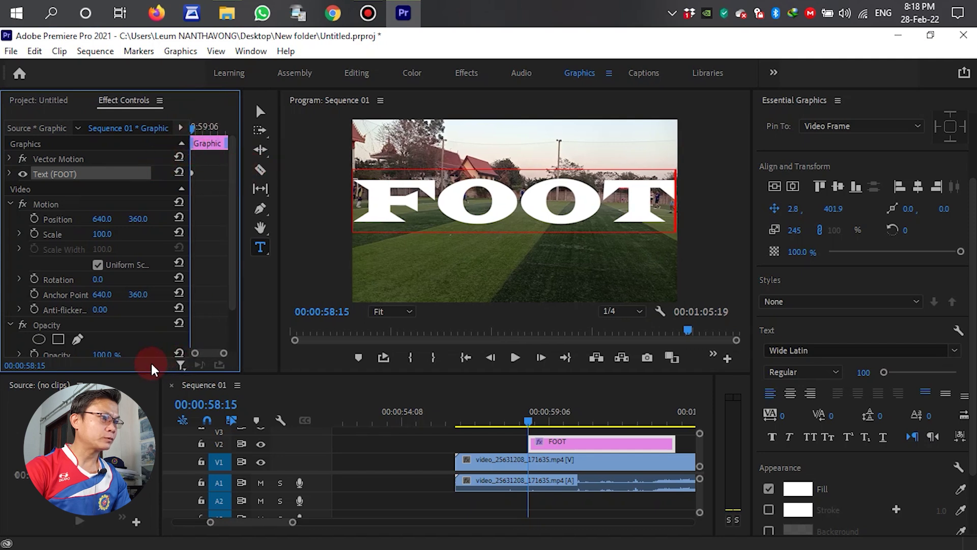
click(34, 104)
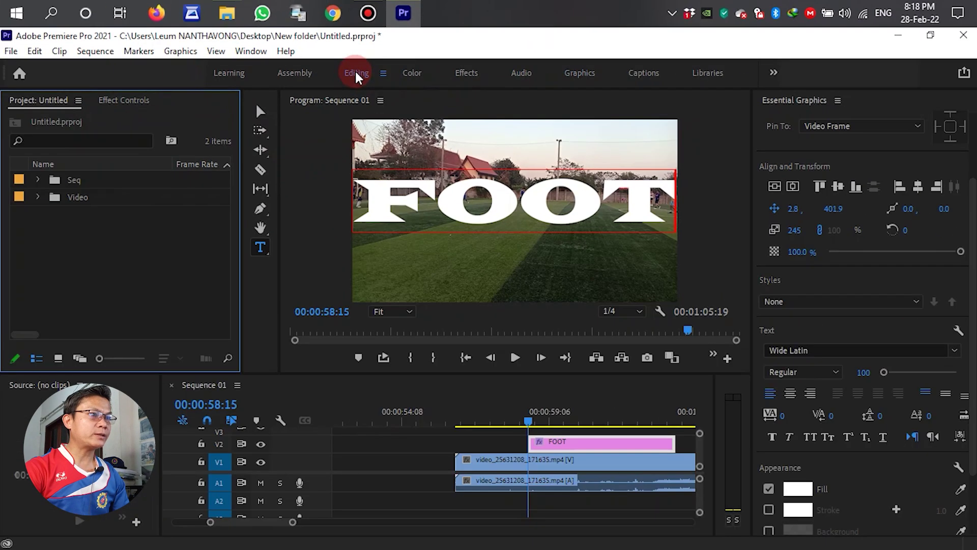
- Switch to the Editing workspace and bring up the Effects library with a wider view
click(348, 86)
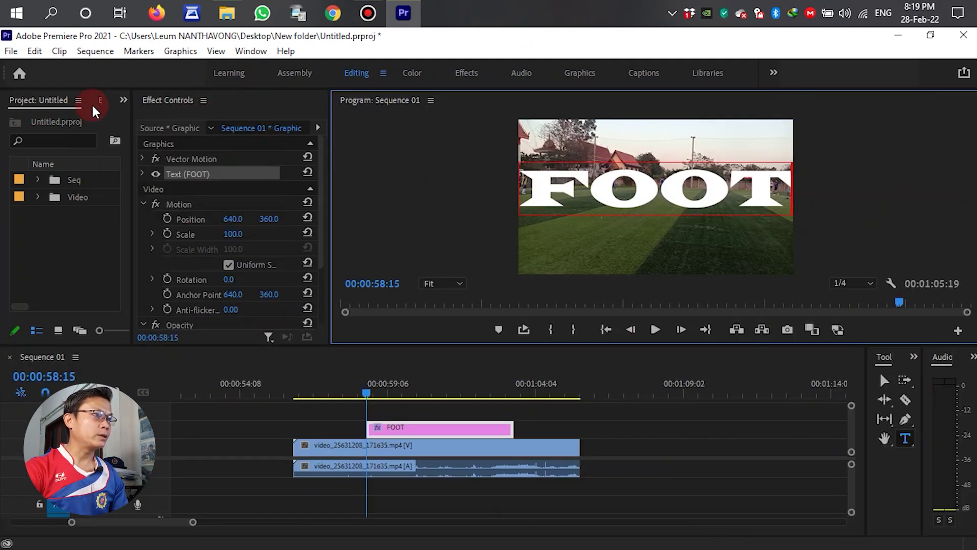
click(123, 100)
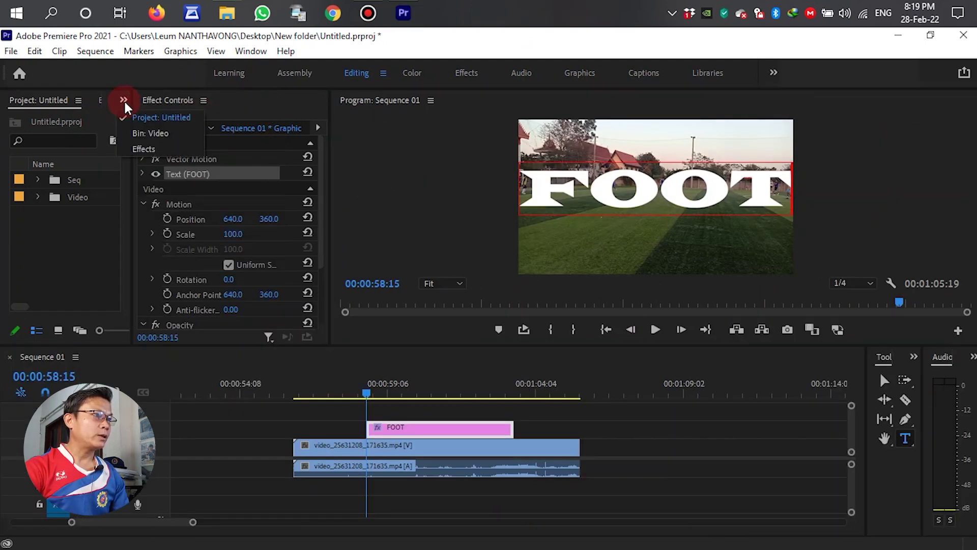
click(144, 149)
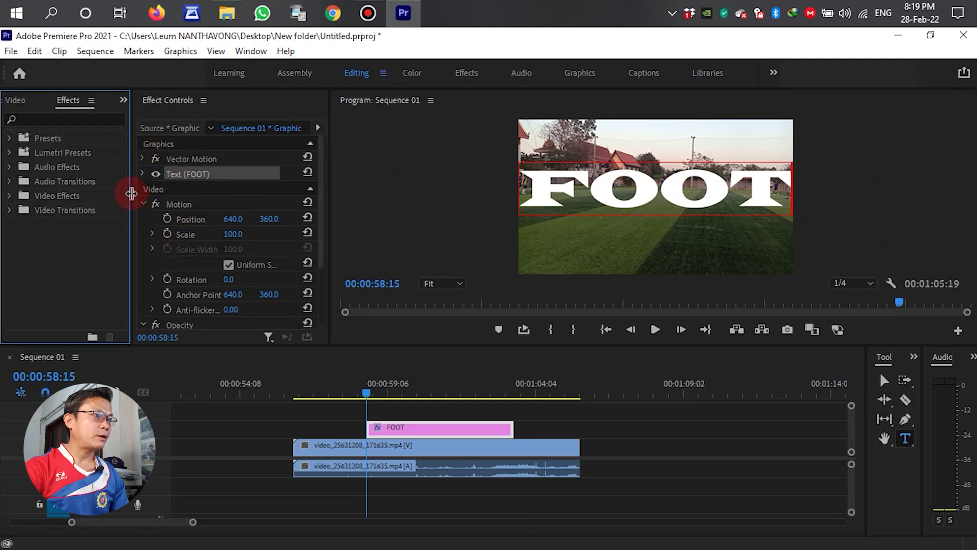
drag(131, 192, 190, 197)
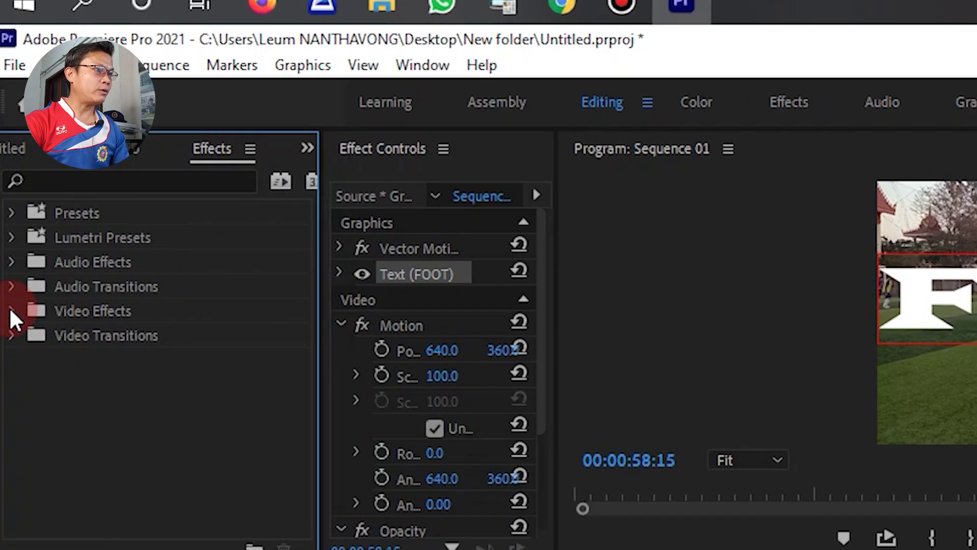
- Apply the Track Matte Key effect from the Keying video effects to the video clip on track V1
click(11, 310)
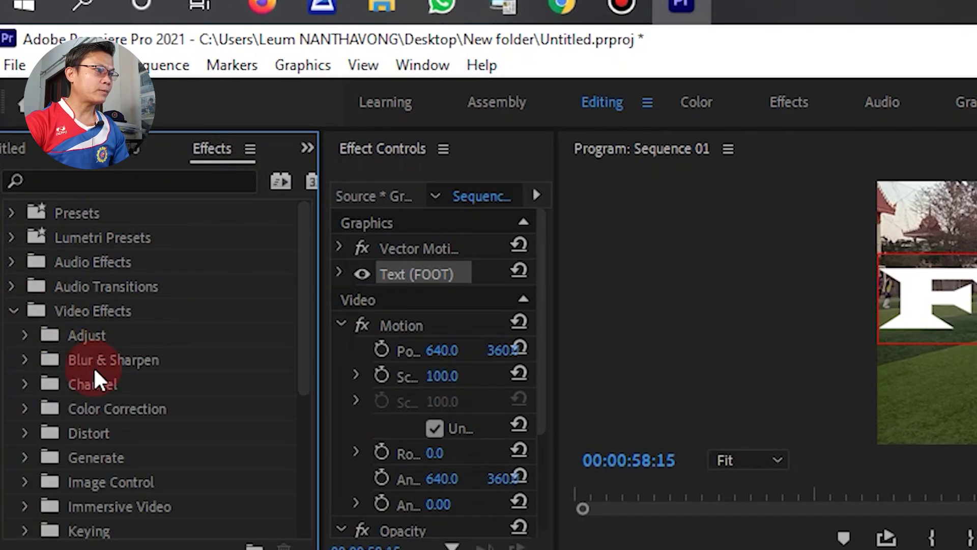
scroll(94, 368, down, 3)
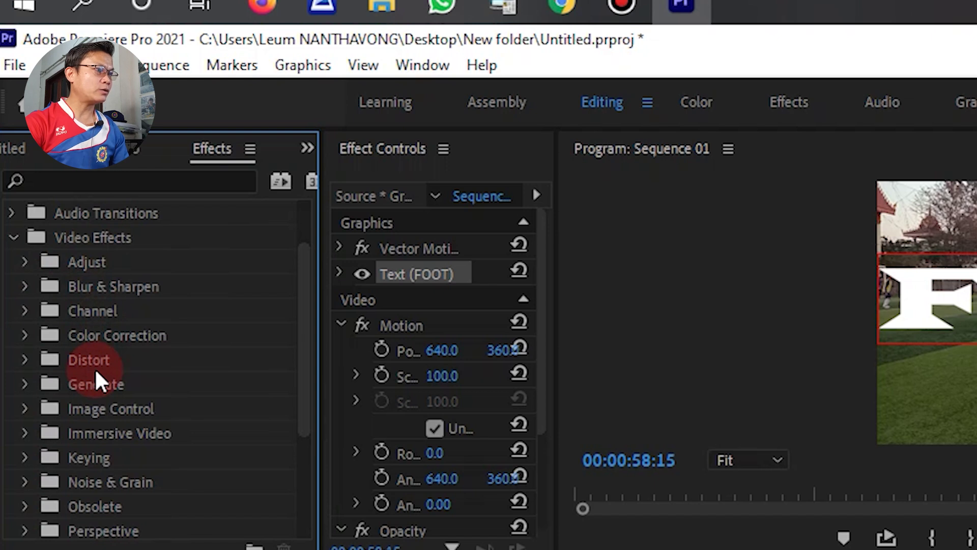
scroll(104, 461, down, 1)
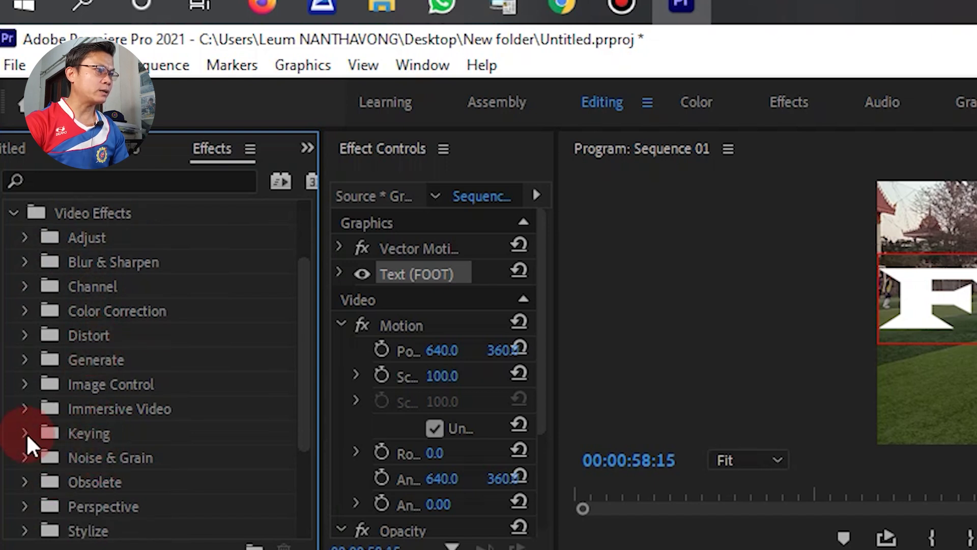
click(25, 433)
scroll(77, 421, down, 3)
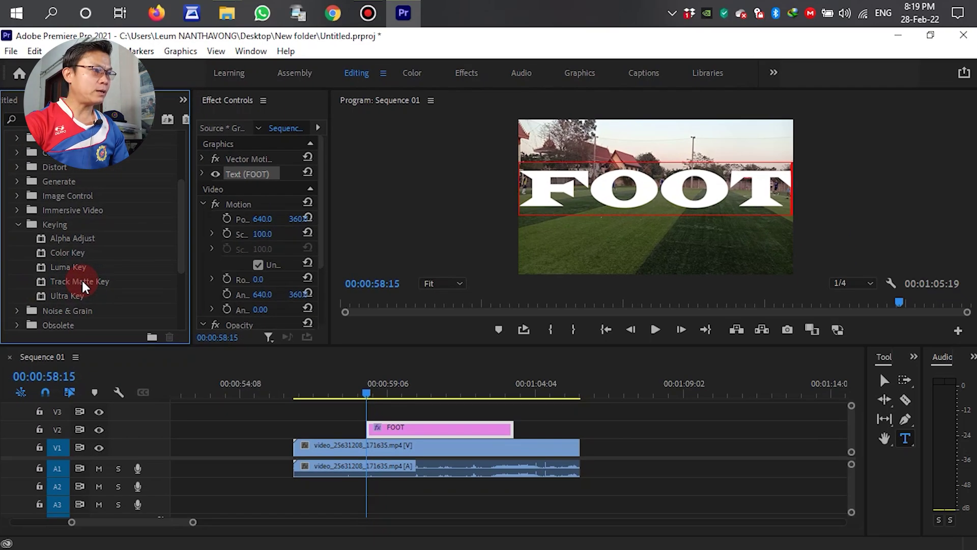
drag(83, 282, 392, 450)
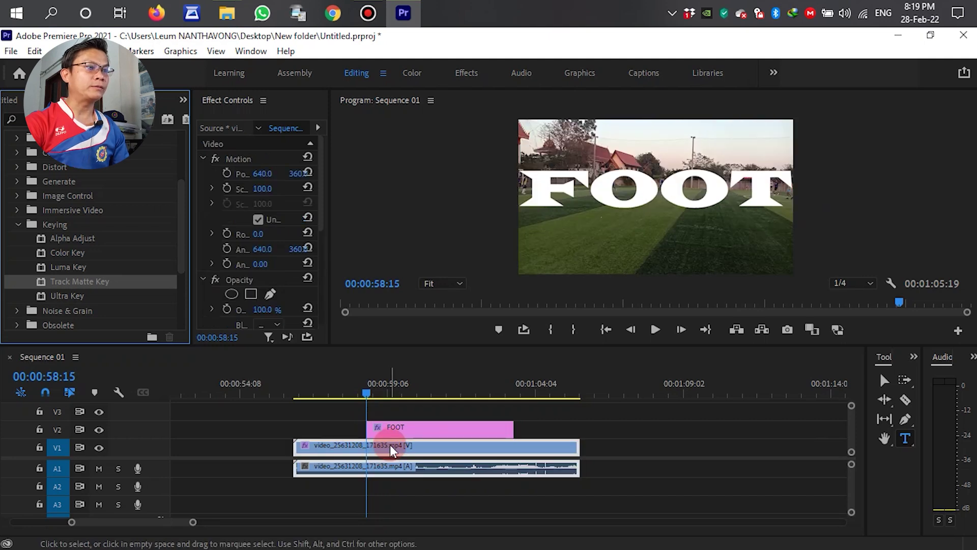
- Set the matte of the video clip's Track Matte Key effect to Video 2, the track holding the FOOT title
drag(331, 195, 410, 195)
click(215, 101)
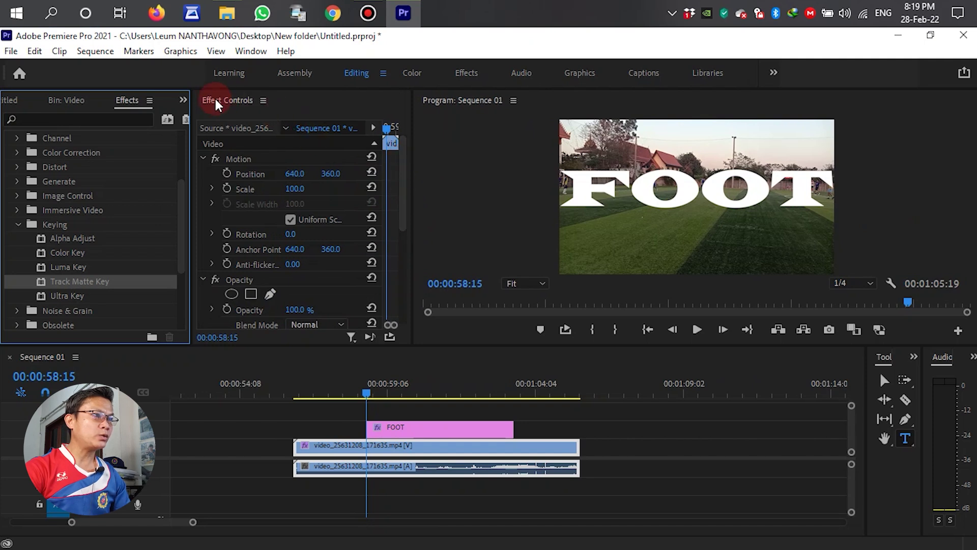
click(406, 175)
drag(406, 174, 414, 253)
click(261, 196)
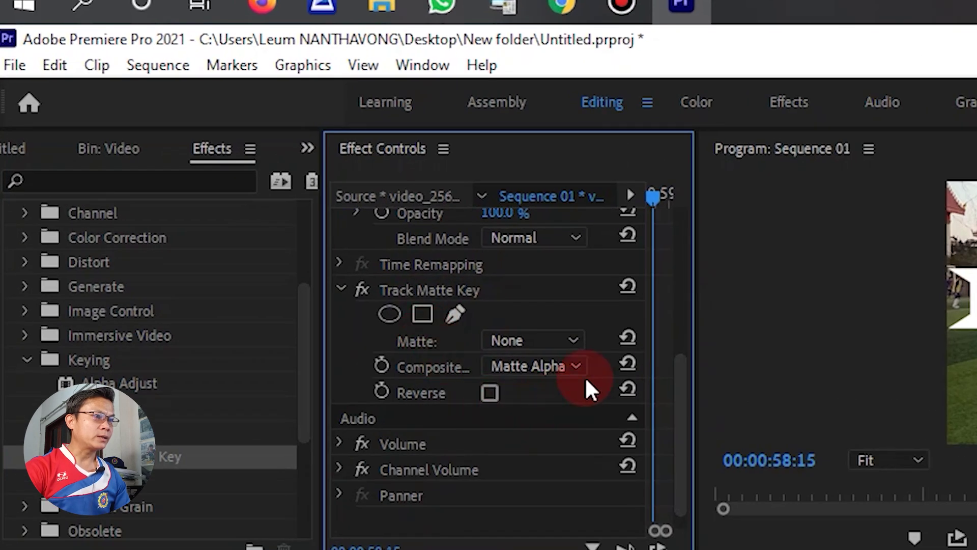
click(345, 218)
click(433, 339)
click(530, 338)
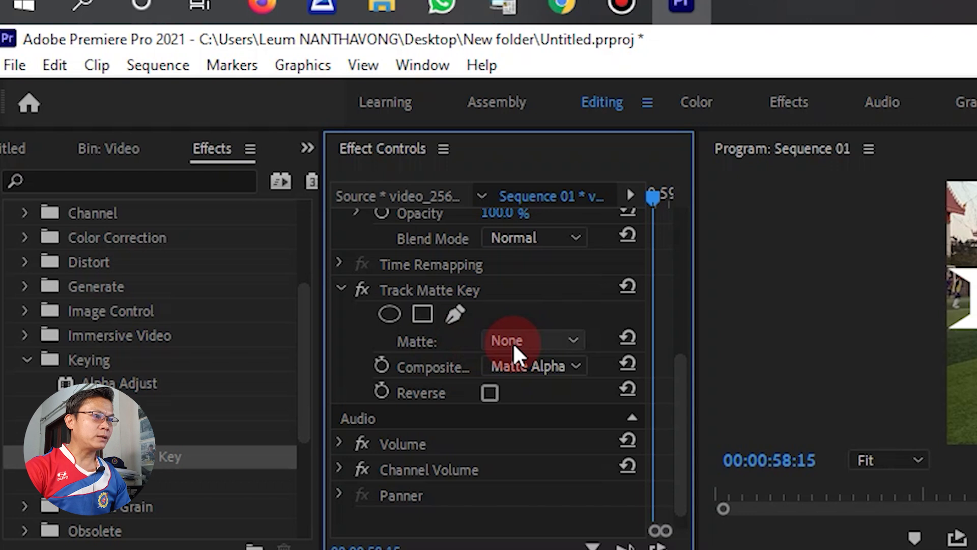
click(578, 337)
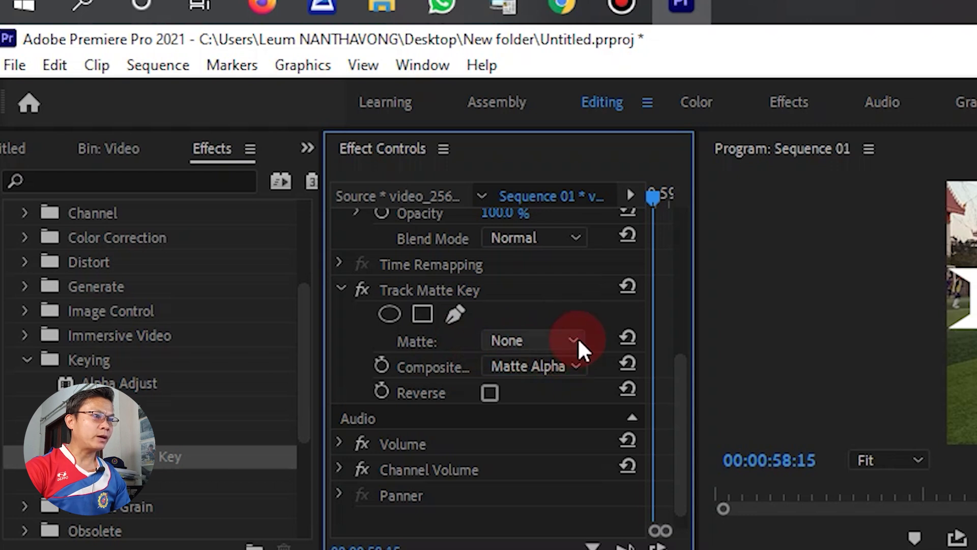
click(524, 424)
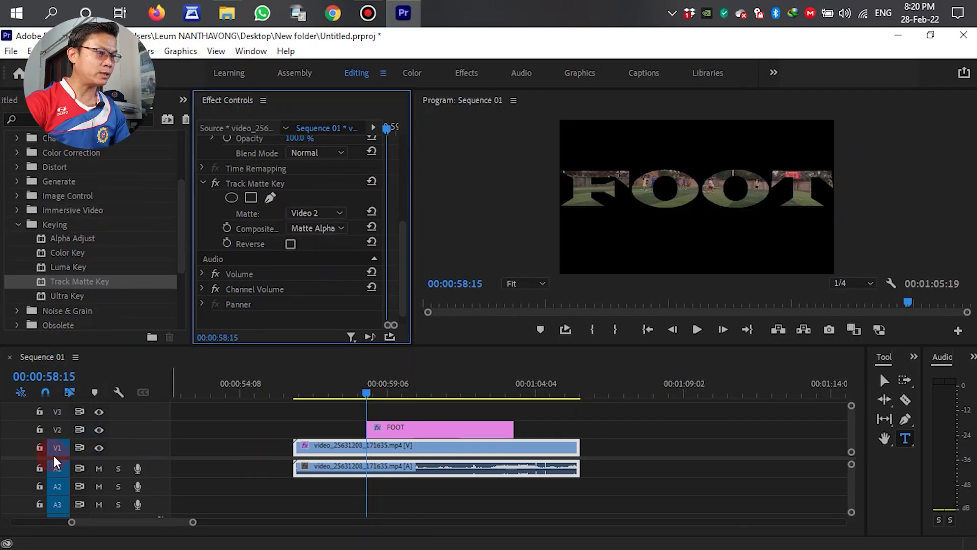
click(328, 477)
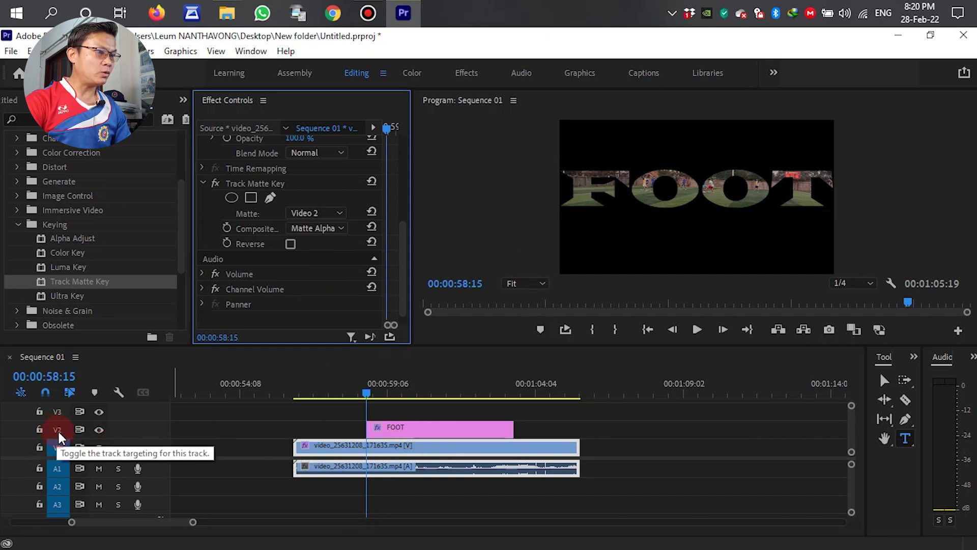
click(339, 213)
click(314, 263)
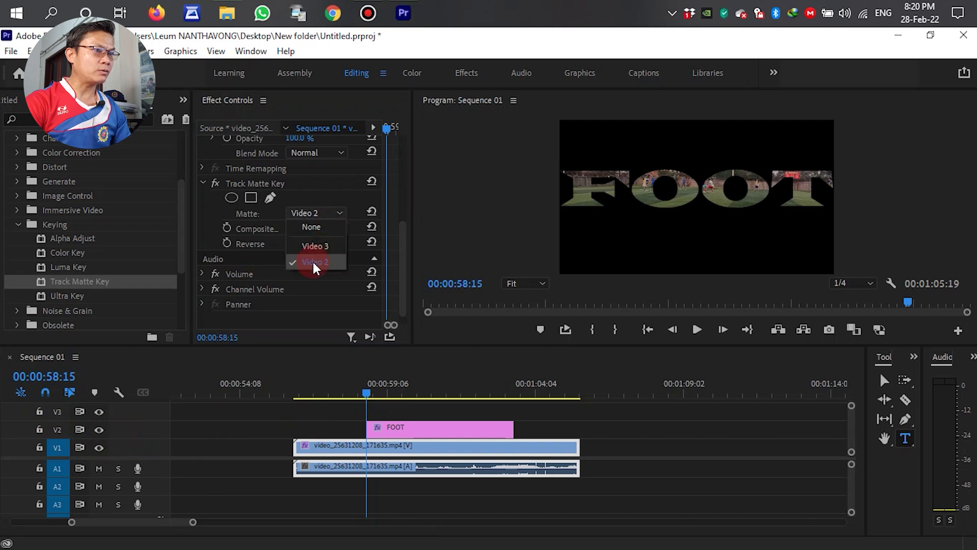
- Extend the FOOT title on track V2 at both ends to span the full length of the video clip below
drag(397, 436, 327, 438)
drag(433, 429, 578, 429)
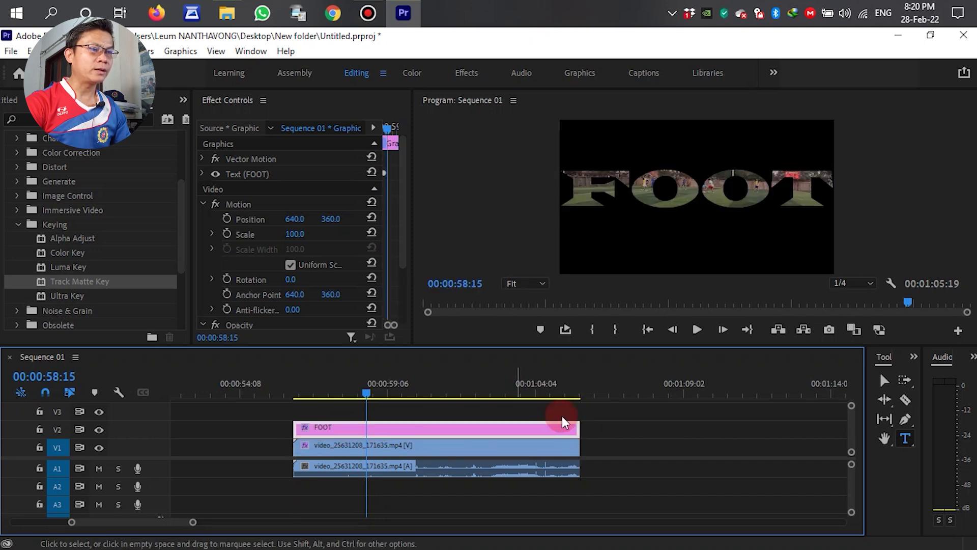